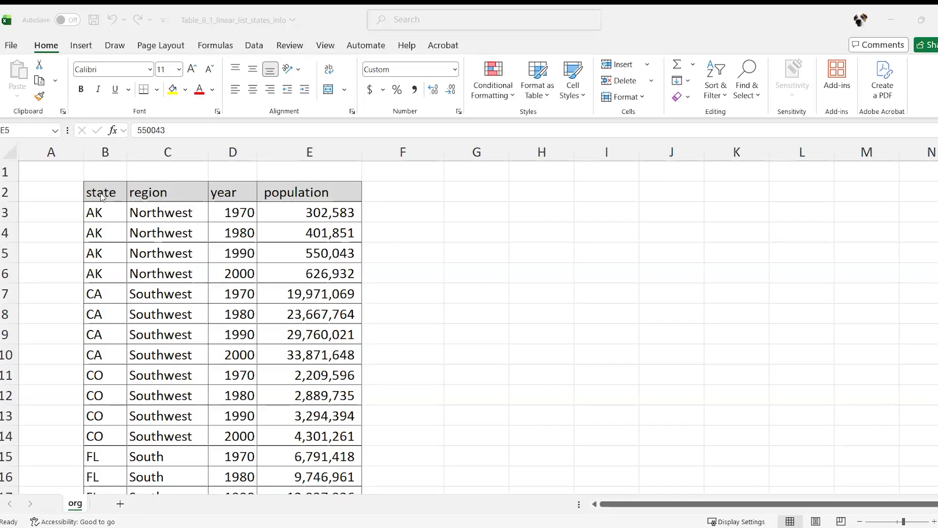
Step: Examine the source table's state, region, year and population columns, going down the state entries
{"action": "left_click_drag", "start_coordinate": [100, 192], "coordinate": [336, 385]}
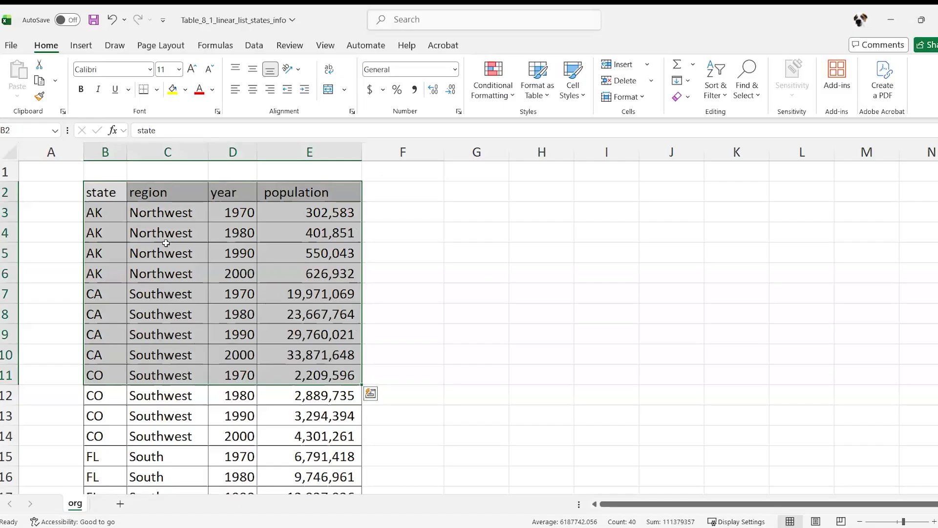
{"action": "key", "text": "Down"}
{"action": "key", "text": "Down"}
{"action": "key", "text": "Down"}
{"action": "key", "text": "Down"}
{"action": "key", "text": "Down"}
{"action": "key", "text": "Down"}
{"action": "key", "text": "Down"}
{"action": "key", "text": "Down"}
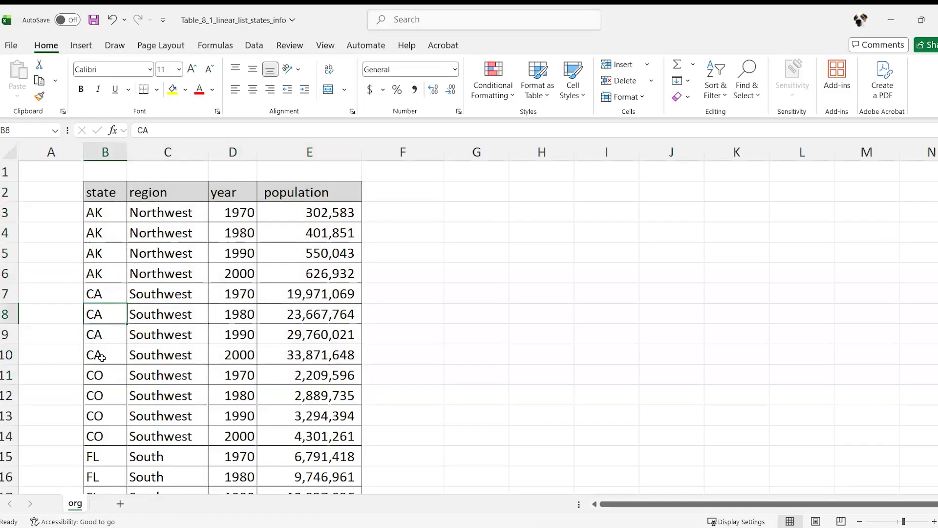
Step: Examine how the AK records list a state, region, year and population in each row
{"action": "left_click", "coordinate": [238, 213]}
{"action": "left_click_drag", "start_coordinate": [319, 212], "coordinate": [317, 273]}
{"action": "left_click", "coordinate": [223, 212]}
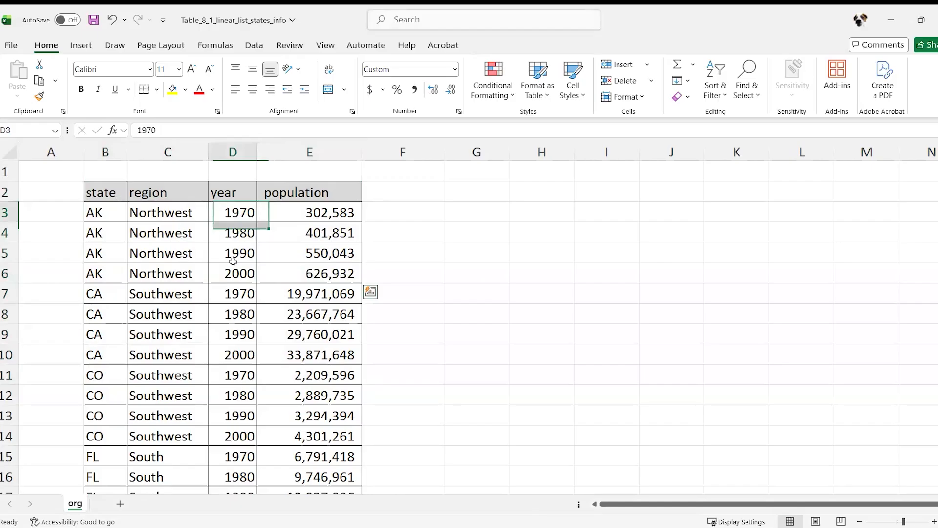
{"action": "key", "text": "Down"}
{"action": "key", "text": "Down"}
{"action": "left_click", "coordinate": [99, 212]}
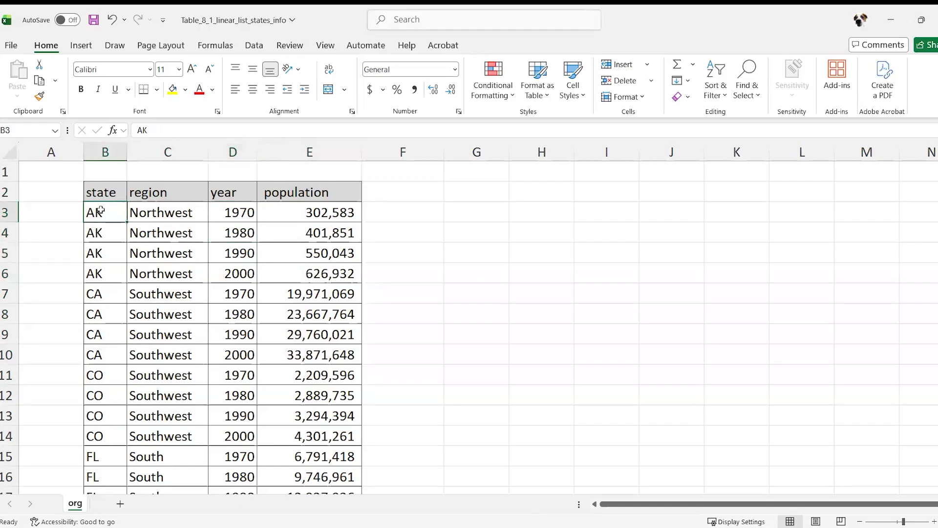
{"action": "left_click", "coordinate": [153, 210]}
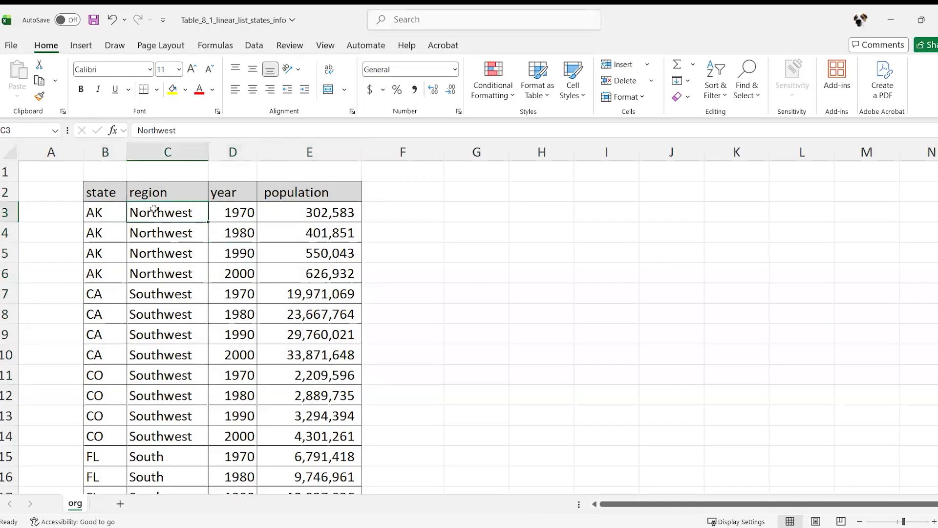
{"action": "left_click", "coordinate": [249, 212]}
{"action": "left_click", "coordinate": [325, 214]}
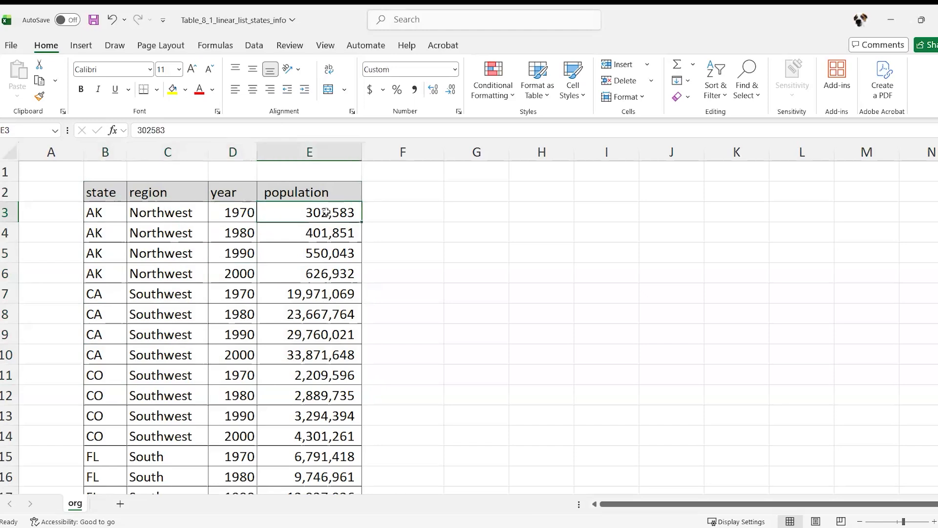
Step: Examine the CO records, the rest of the state list, and the population and year columns
{"action": "left_click", "coordinate": [101, 378]}
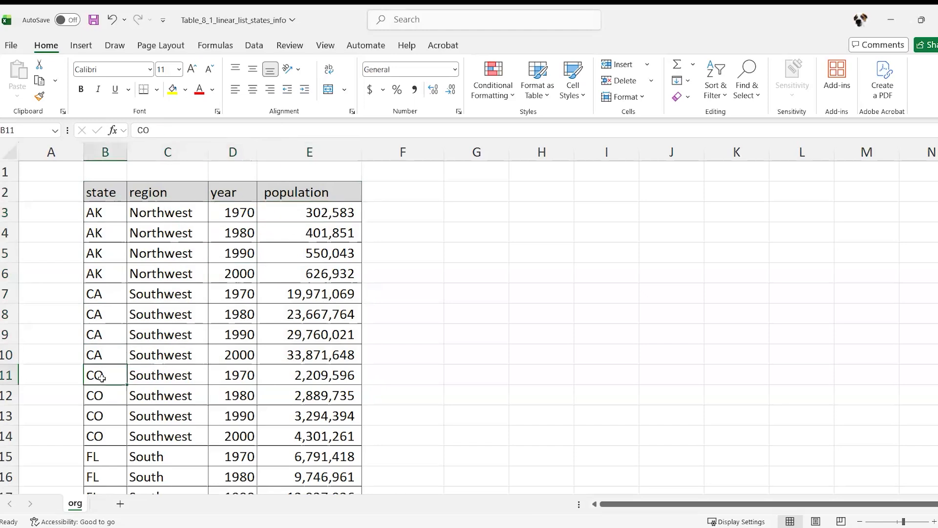
{"action": "left_click", "coordinate": [170, 372]}
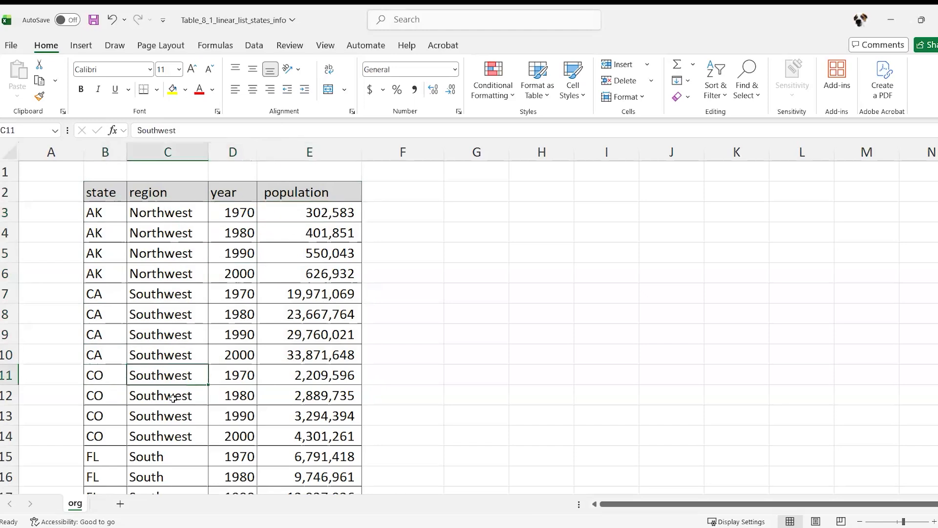
{"action": "left_click_drag", "start_coordinate": [242, 414], "coordinate": [319, 412]}
{"action": "left_click", "coordinate": [319, 412]}
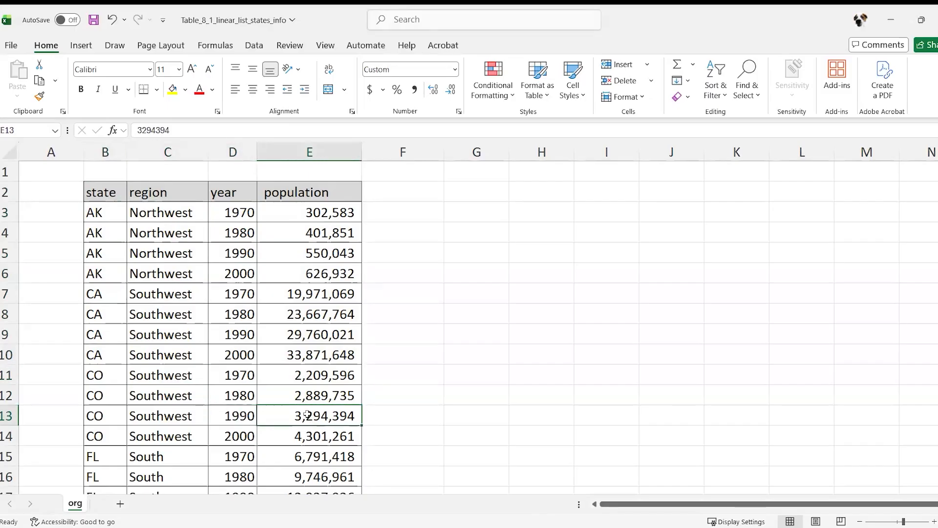
{"action": "scroll", "coordinate": [259, 404], "scroll_direction": "down", "scroll_amount": 9}
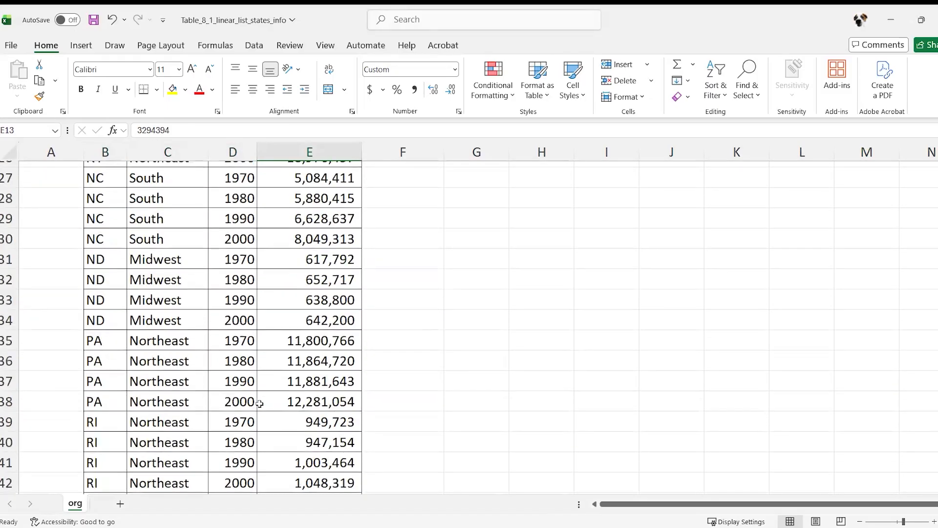
{"action": "scroll", "coordinate": [227, 401], "scroll_direction": "up", "scroll_amount": 9}
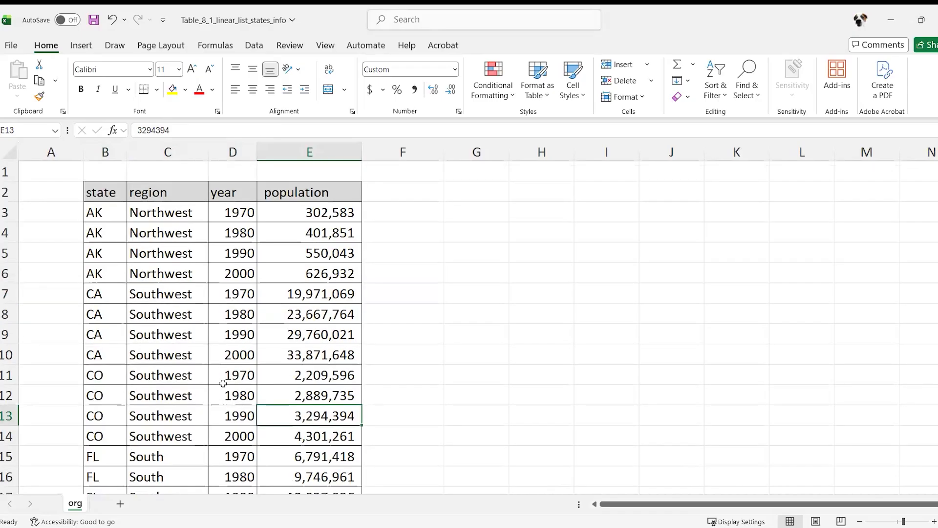
{"action": "left_click_drag", "start_coordinate": [301, 196], "coordinate": [308, 296]}
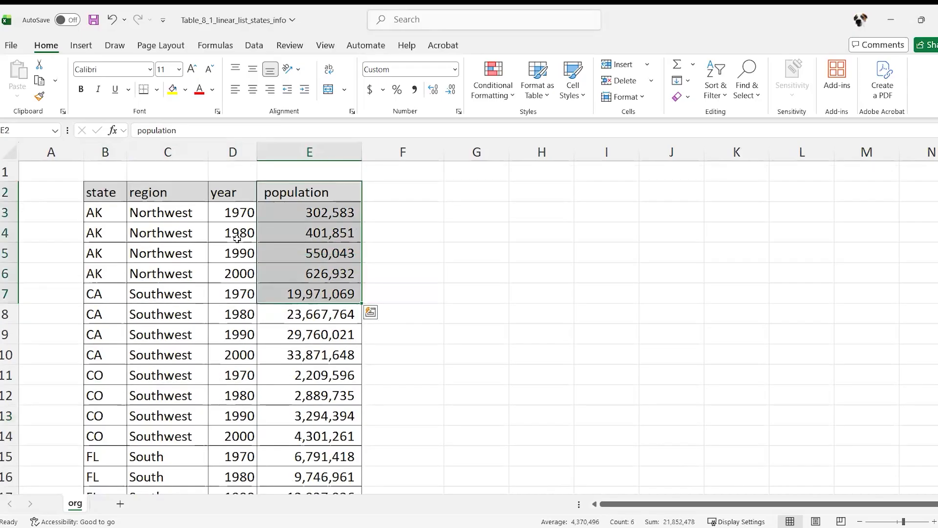
{"action": "left_click", "coordinate": [234, 273]}
{"action": "left_click", "coordinate": [230, 354]}
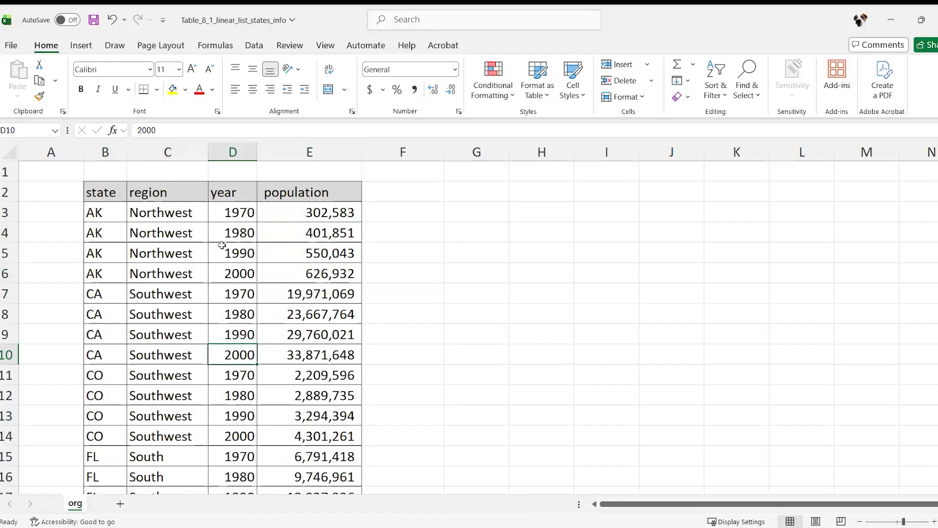
Step: Create a PivotTable on a new worksheet from the table range org!$B$2:$E$54
{"action": "left_click", "coordinate": [161, 235]}
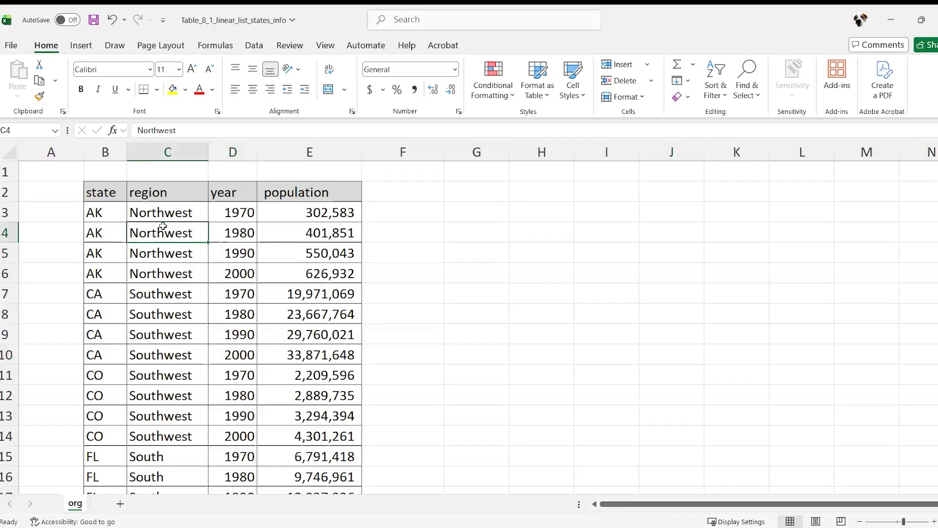
{"action": "left_click", "coordinate": [84, 49]}
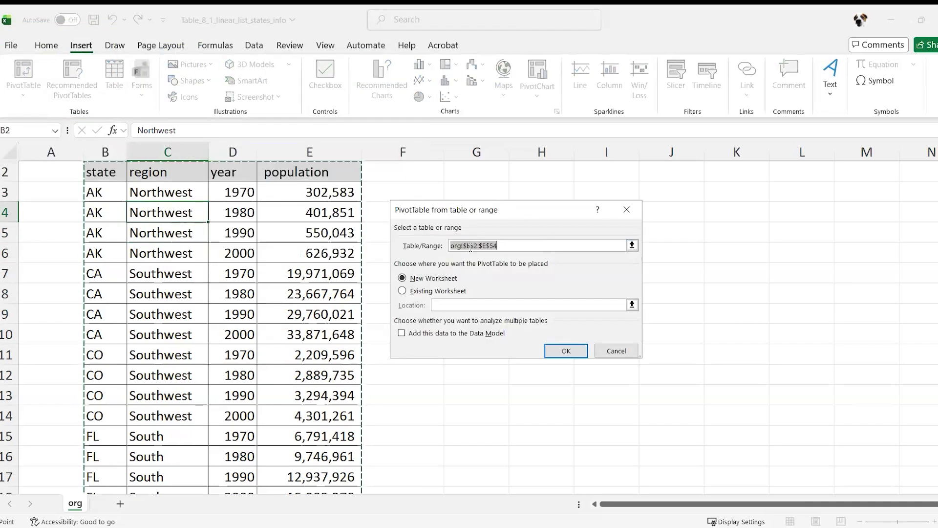
{"action": "scroll", "coordinate": [359, 303], "scroll_direction": "up", "scroll_amount": 1}
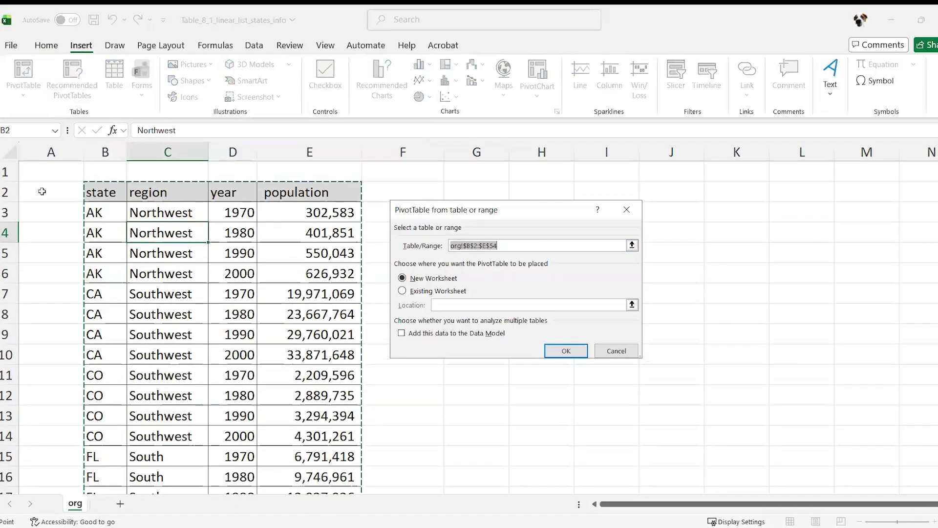
{"action": "scroll", "coordinate": [351, 387], "scroll_direction": "down", "scroll_amount": 7}
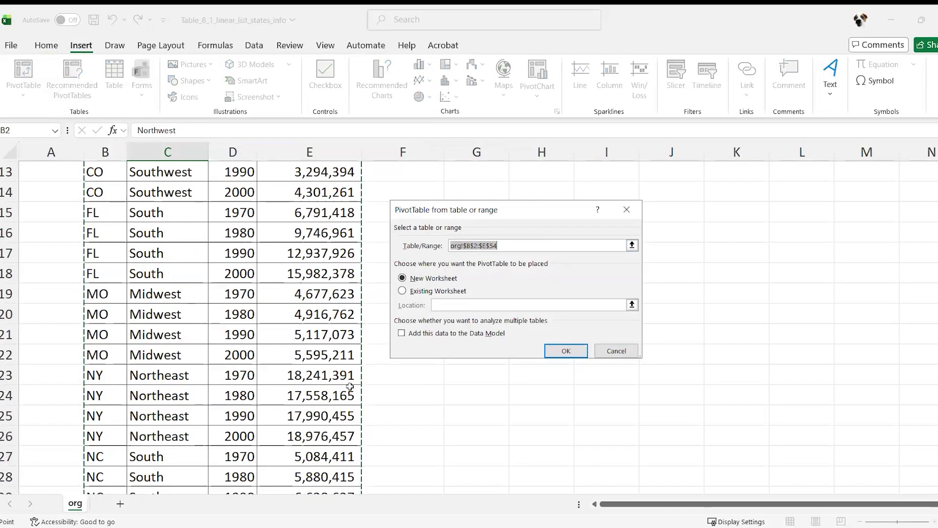
{"action": "scroll", "coordinate": [350, 386], "scroll_direction": "up", "scroll_amount": 6}
{"action": "scroll", "coordinate": [351, 387], "scroll_direction": "up", "scroll_amount": 1}
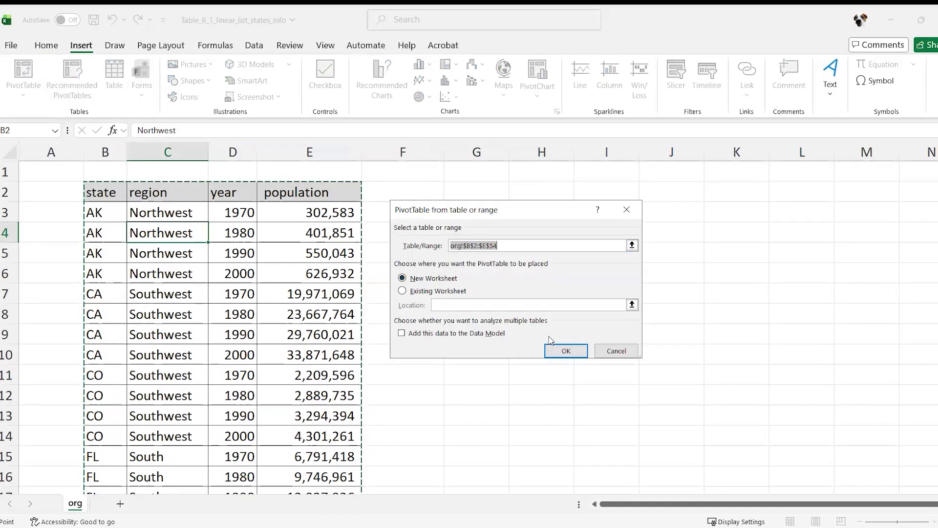
{"action": "left_click", "coordinate": [574, 355]}
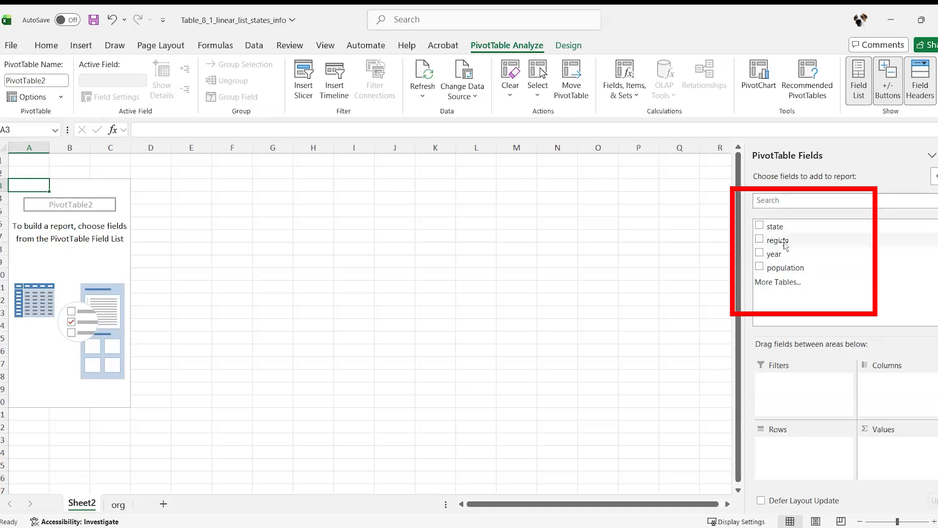
Step: Compare the header row on the org sheet with the PivotTable's field names, ending on Sheet2
{"action": "left_click", "coordinate": [118, 509]}
{"action": "left_click_drag", "start_coordinate": [102, 193], "coordinate": [313, 193]}
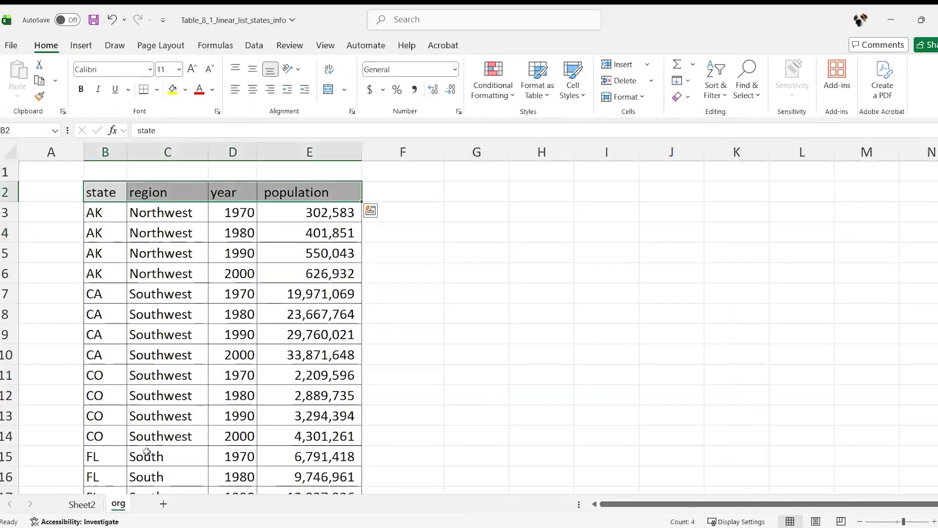
{"action": "left_click", "coordinate": [91, 505]}
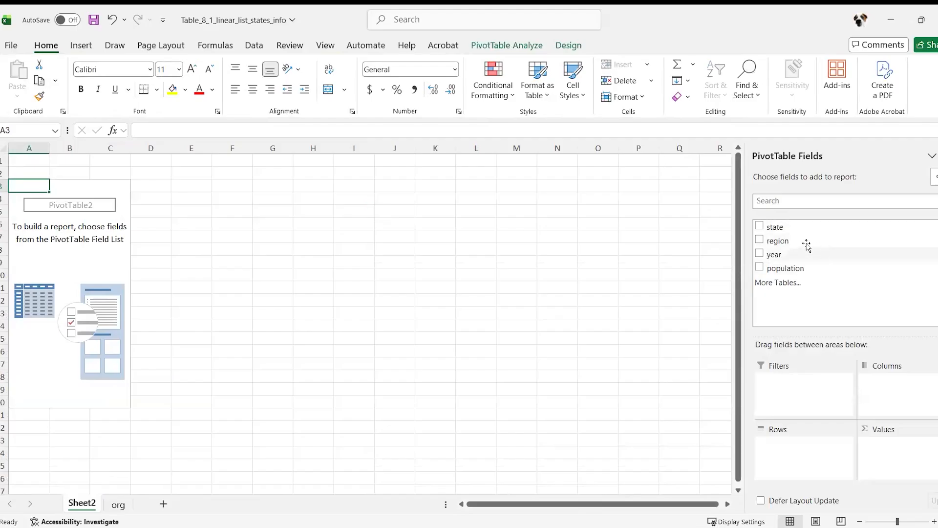
Step: Add the region field to the PivotTable's rows and look over the region labels
{"action": "left_click_drag", "start_coordinate": [811, 242], "coordinate": [805, 456]}
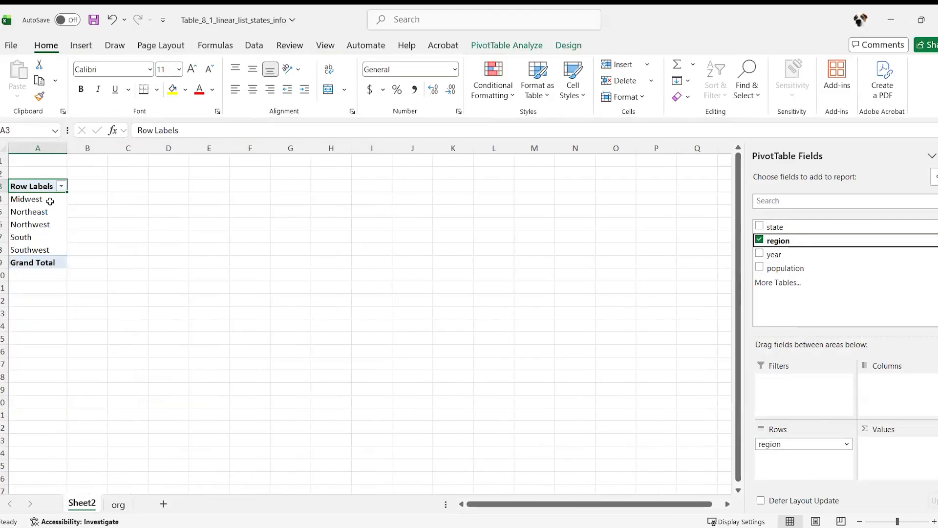
{"action": "scroll", "coordinate": [71, 221], "scroll_direction": "up", "scroll_amount": 4}
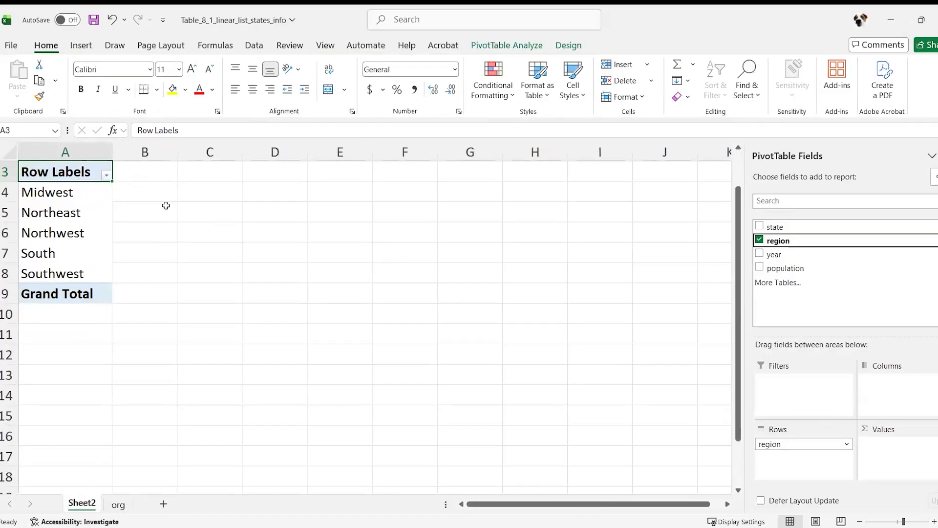
{"action": "left_click", "coordinate": [163, 198]}
{"action": "scroll", "coordinate": [73, 237], "scroll_direction": "up", "scroll_amount": 1}
{"action": "left_click", "coordinate": [72, 237]}
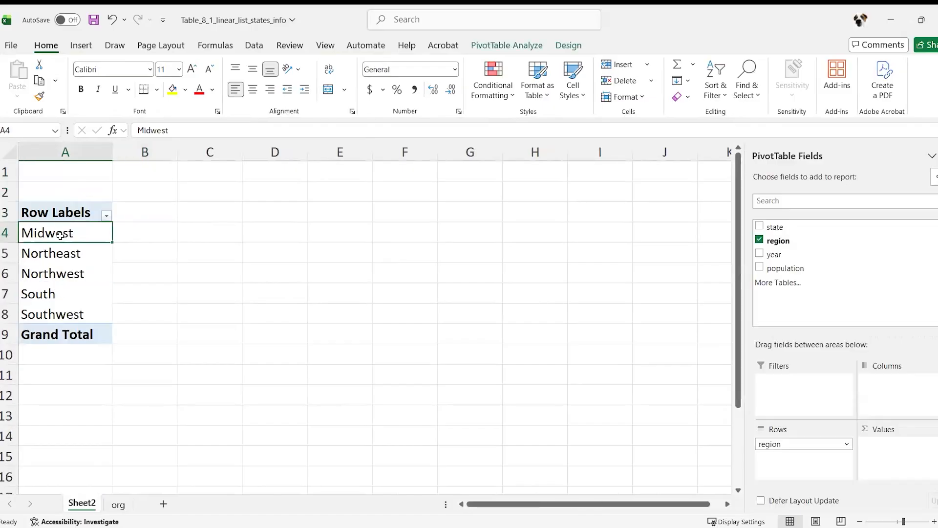
{"action": "left_click", "coordinate": [65, 256]}
{"action": "left_click", "coordinate": [64, 276]}
{"action": "left_click", "coordinate": [63, 306]}
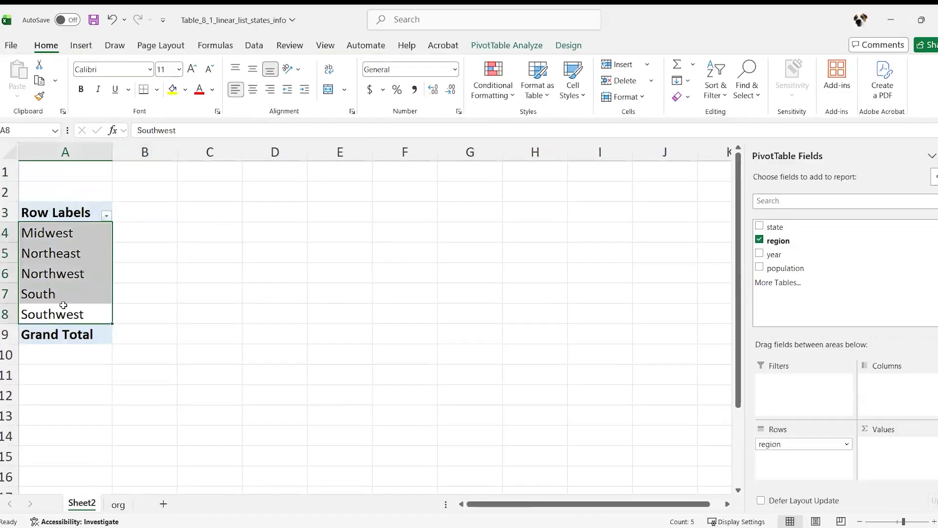
{"action": "left_click", "coordinate": [65, 253]}
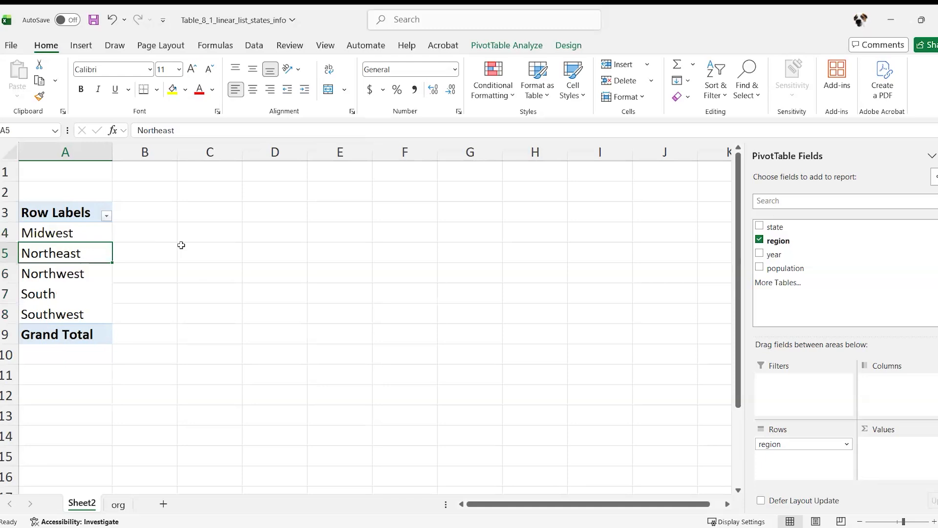
Step: Add the population field to the PivotTable's values as a sum and review the figure for each region
{"action": "left_click_drag", "start_coordinate": [792, 267], "coordinate": [902, 450]}
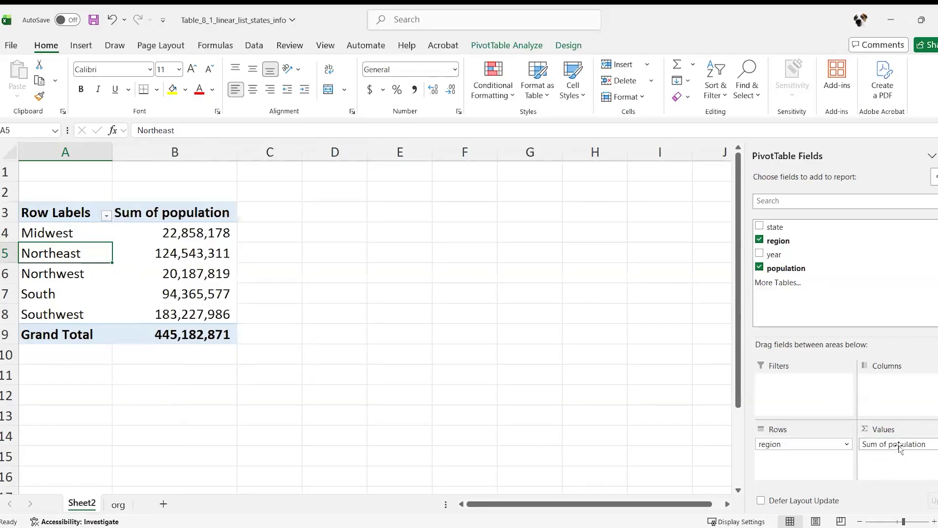
{"action": "left_click", "coordinate": [176, 235]}
{"action": "key", "text": "Down"}
{"action": "key", "text": "Down"}
{"action": "key", "text": "Down"}
{"action": "key", "text": "Down"}
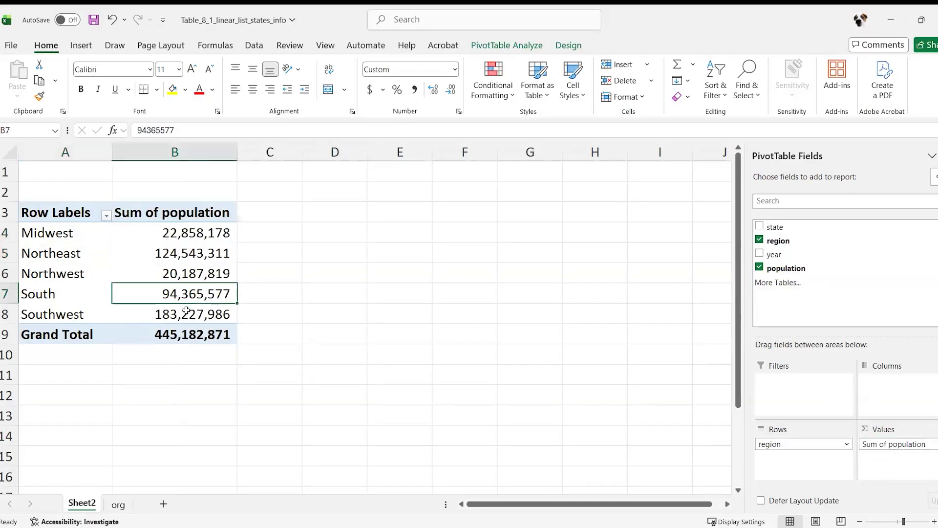
{"action": "left_click", "coordinate": [166, 211]}
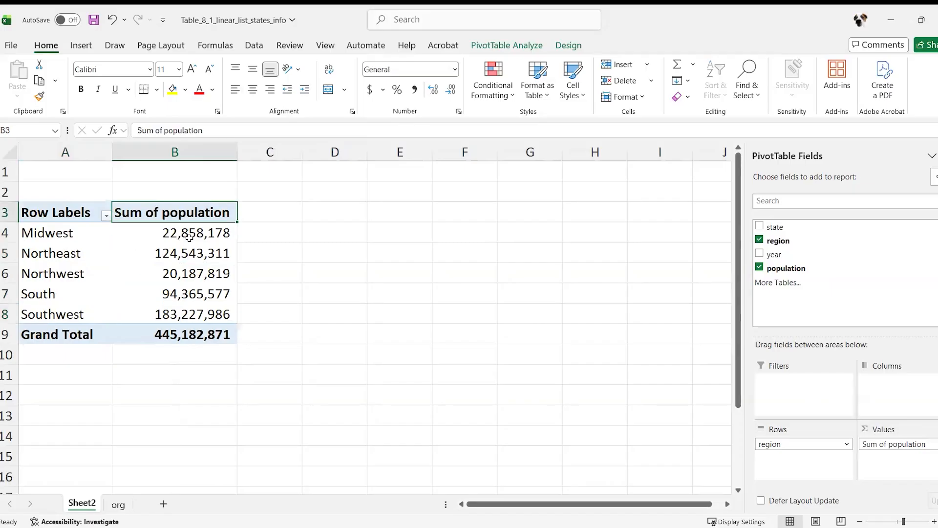
{"action": "mouse_move", "coordinate": [191, 234]}
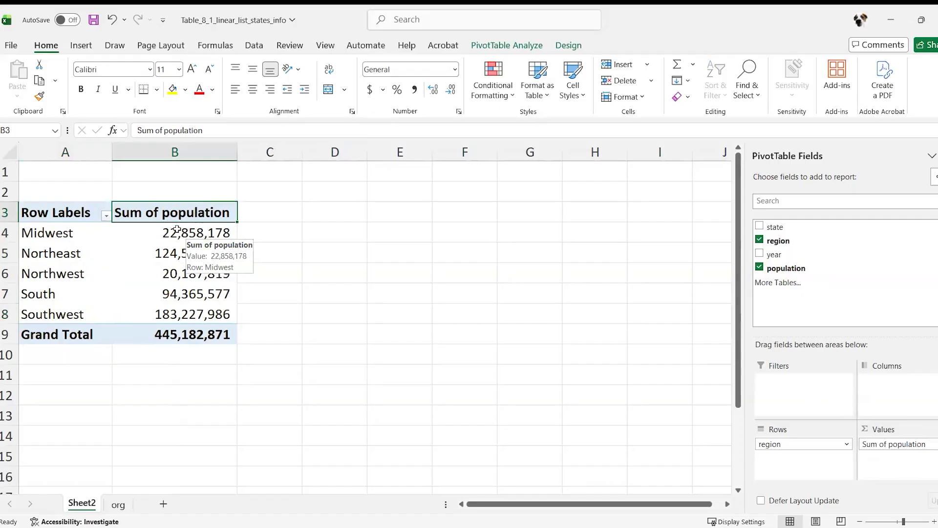
Step: Add the year field to the PivotTable's columns
{"action": "left_click_drag", "start_coordinate": [787, 254], "coordinate": [898, 400]}
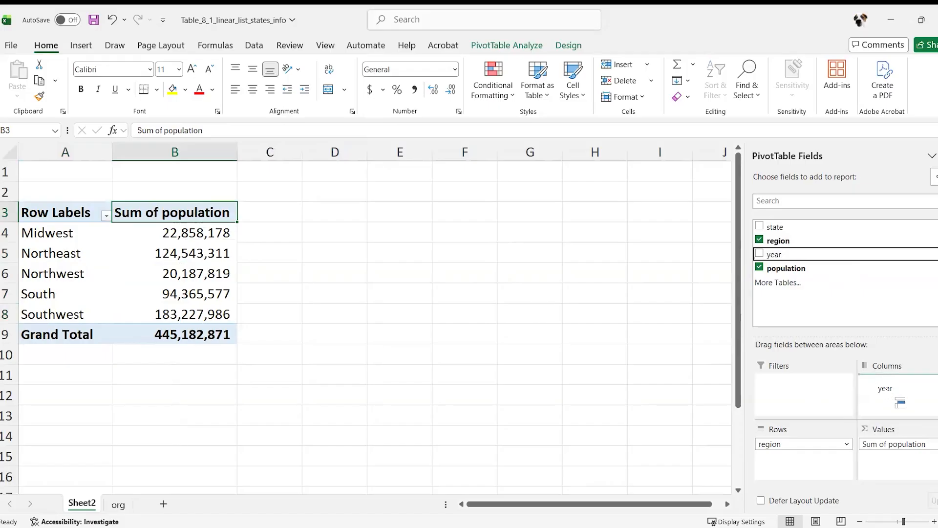
{"action": "left_click_drag", "start_coordinate": [898, 400], "coordinate": [897, 398]}
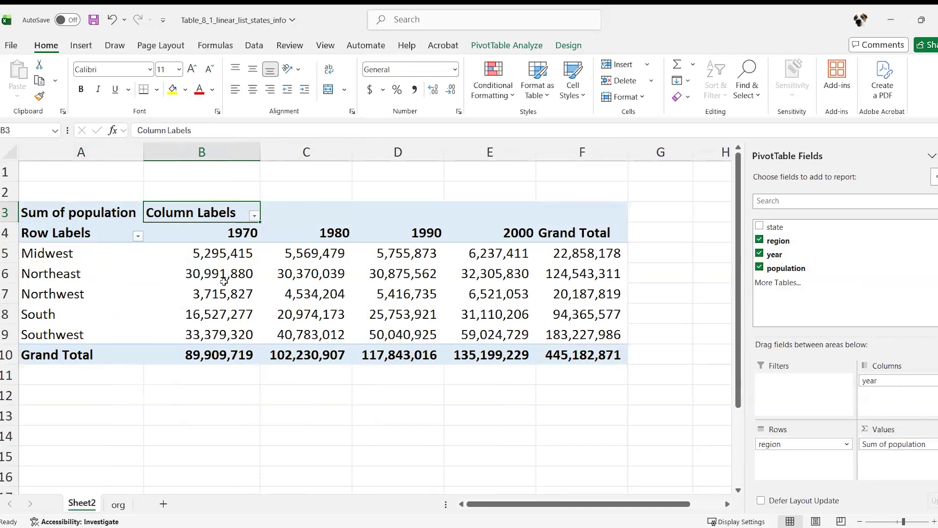
Step: Examine the population sums by region across the 1970, 1980, 1990 and 2000 columns
{"action": "left_click", "coordinate": [213, 255]}
{"action": "key", "text": "Right"}
{"action": "key", "text": "Right"}
{"action": "key", "text": "Right"}
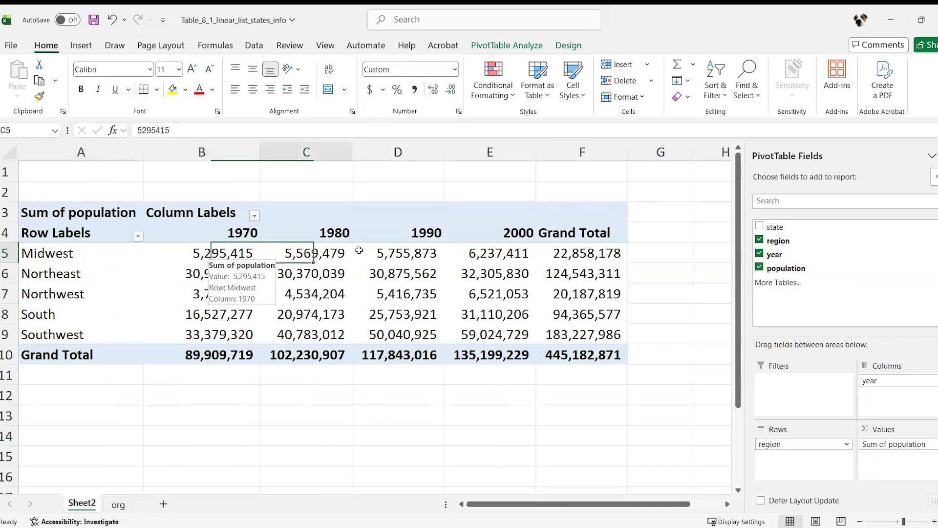
{"action": "left_click_drag", "start_coordinate": [106, 265], "coordinate": [103, 334]}
{"action": "left_click", "coordinate": [163, 224]}
{"action": "left_click", "coordinate": [327, 228]}
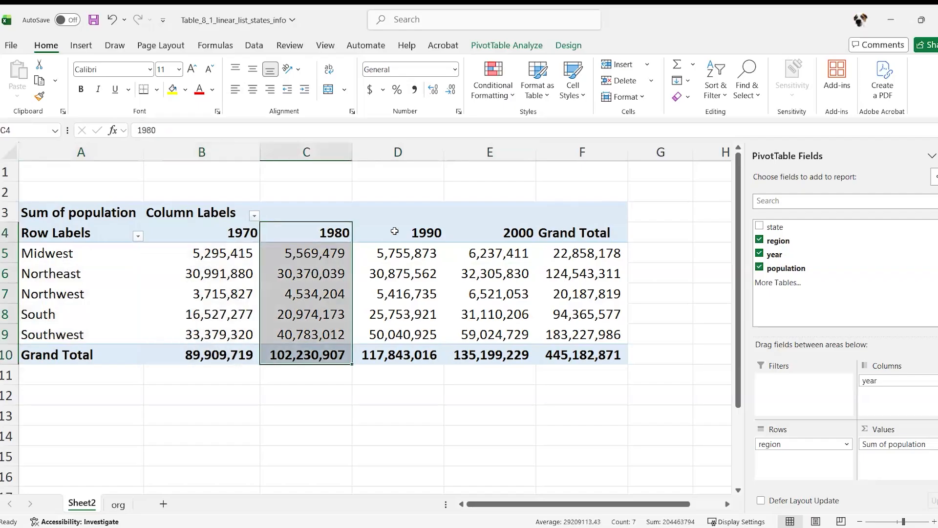
{"action": "key", "text": "Right"}
{"action": "key", "text": "Right"}
{"action": "key", "text": "Down"}
{"action": "key", "text": "Down"}
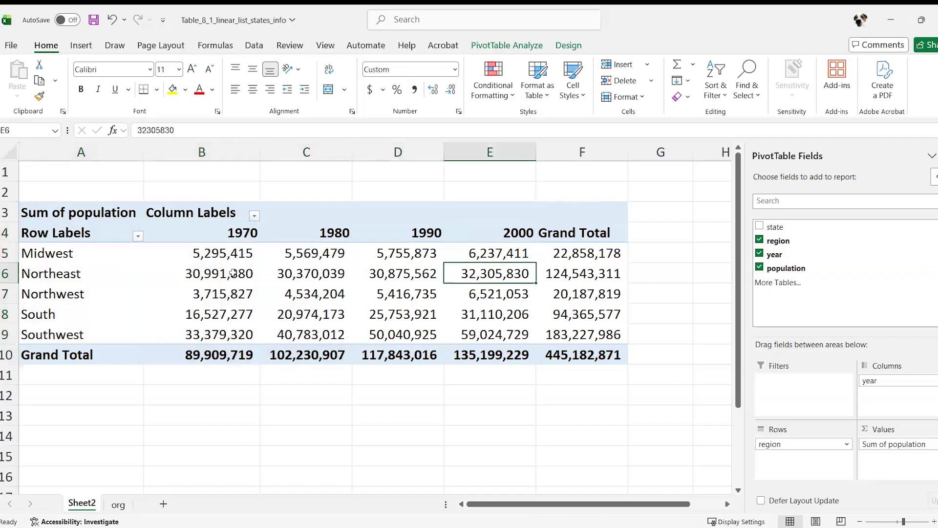
Step: Compare the original state list on the org sheet with the PivotTable's population sums by region and year on Sheet2
{"action": "mouse_move", "coordinate": [453, 299]}
{"action": "mouse_move", "coordinate": [542, 269]}
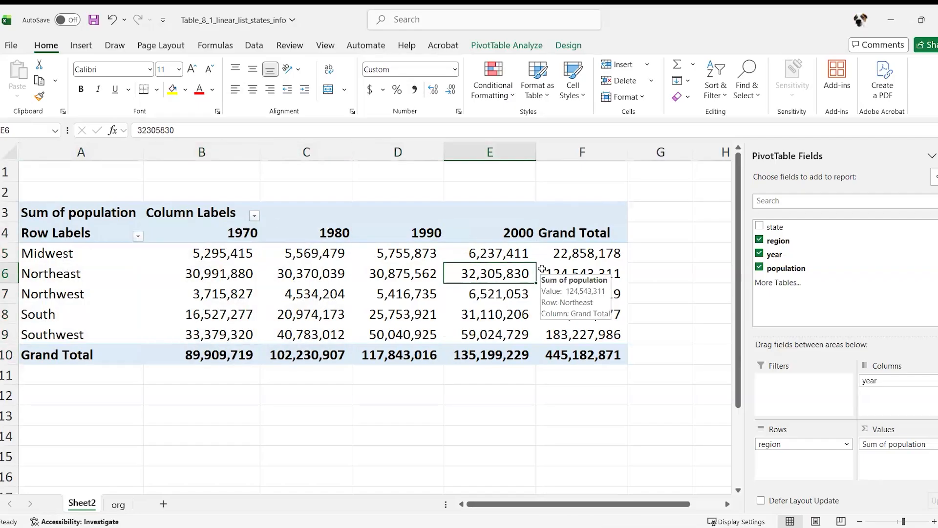
{"action": "left_click", "coordinate": [118, 504]}
{"action": "left_click_drag", "start_coordinate": [109, 193], "coordinate": [303, 418]}
{"action": "left_click", "coordinate": [81, 504]}
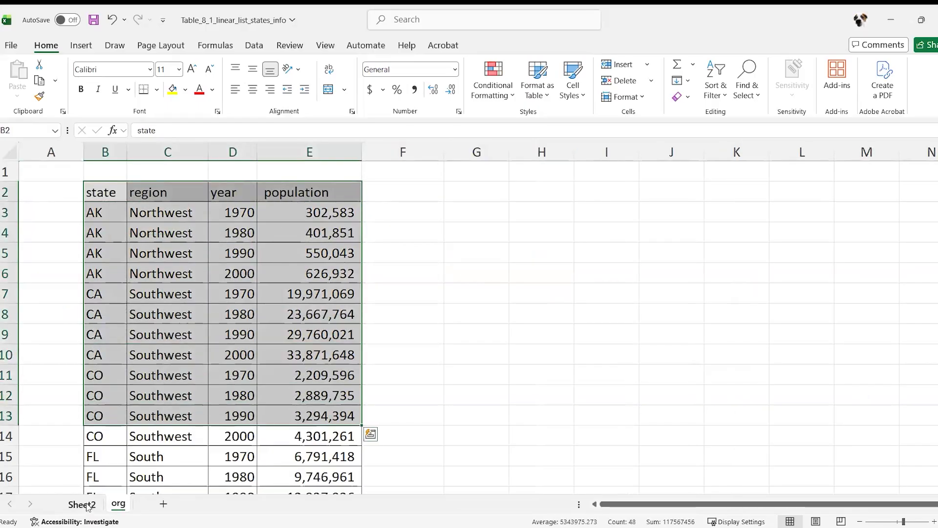
{"action": "left_click_drag", "start_coordinate": [128, 253], "coordinate": [552, 336]}
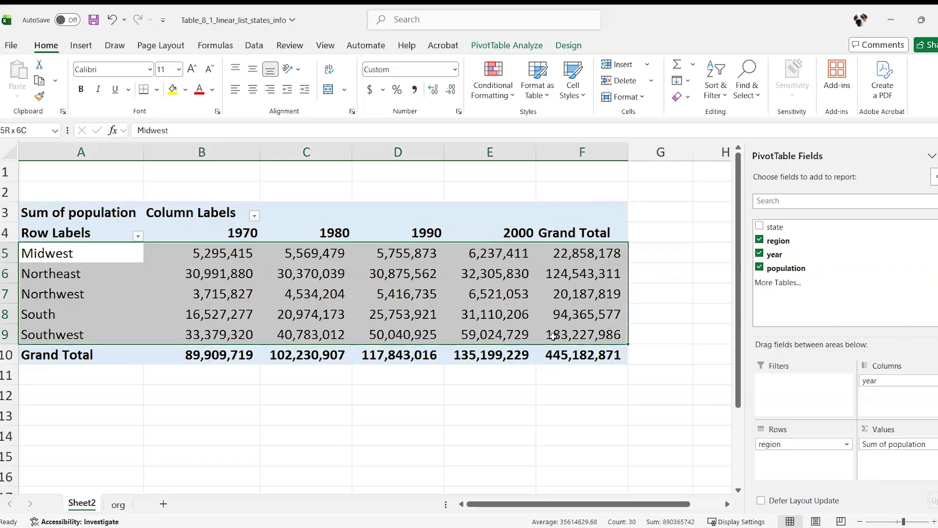
{"action": "left_click_drag", "start_coordinate": [552, 336], "coordinate": [552, 336]}
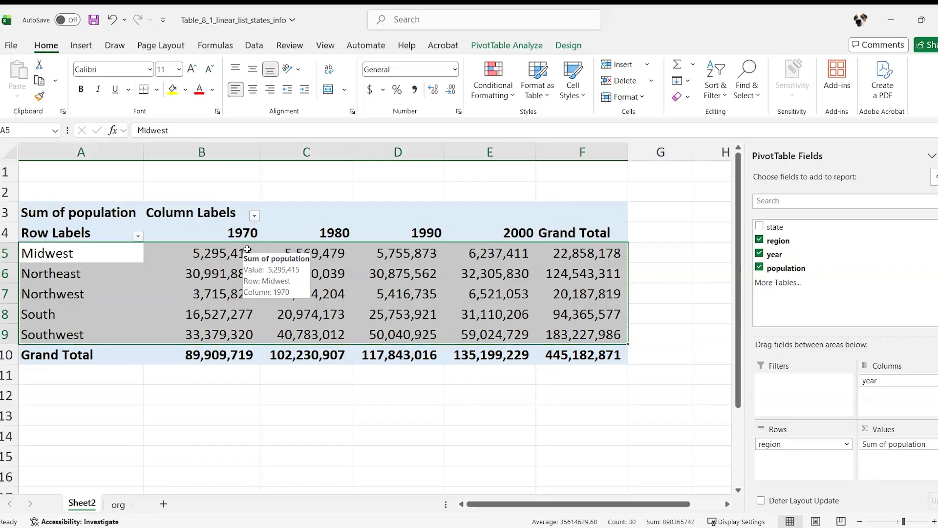
{"action": "left_click", "coordinate": [579, 270]}
{"action": "left_click", "coordinate": [579, 313]}
{"action": "left_click", "coordinate": [494, 334]}
{"action": "left_click", "coordinate": [494, 293]}
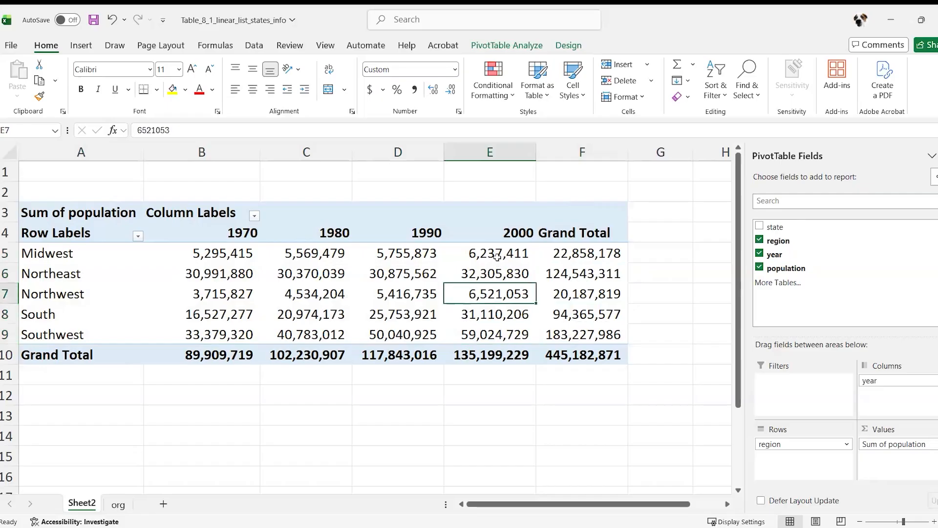
Step: Show the PivotTable's population values as % of Grand Total and review each region's share by year
{"action": "left_click", "coordinate": [497, 256]}
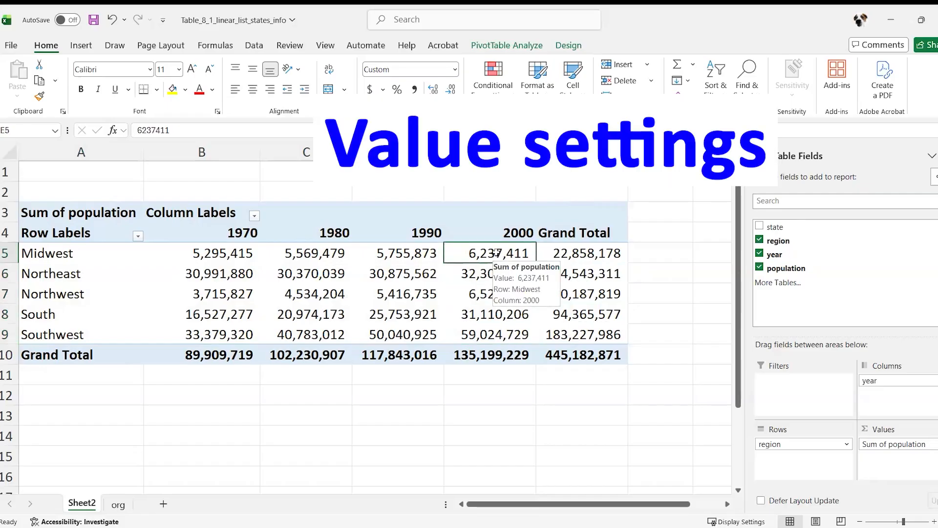
{"action": "right_click", "coordinate": [496, 253]}
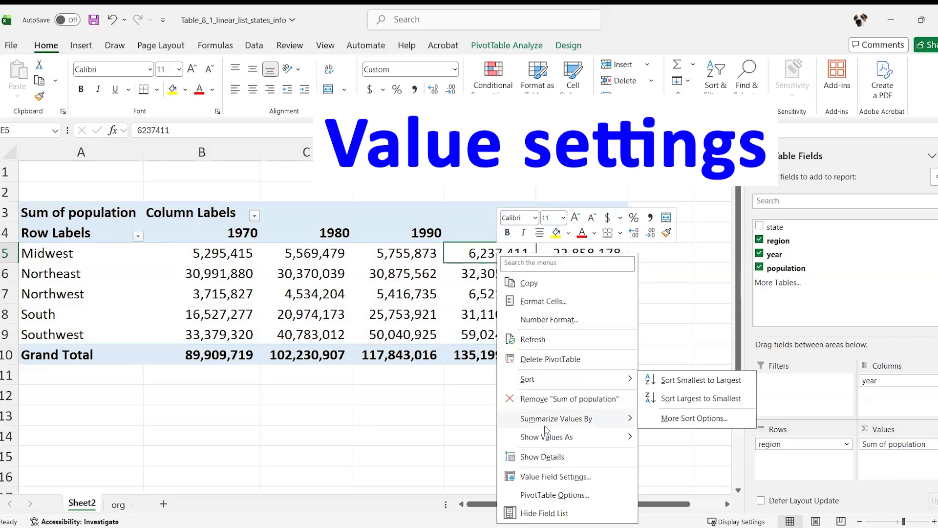
{"action": "mouse_move", "coordinate": [563, 439]}
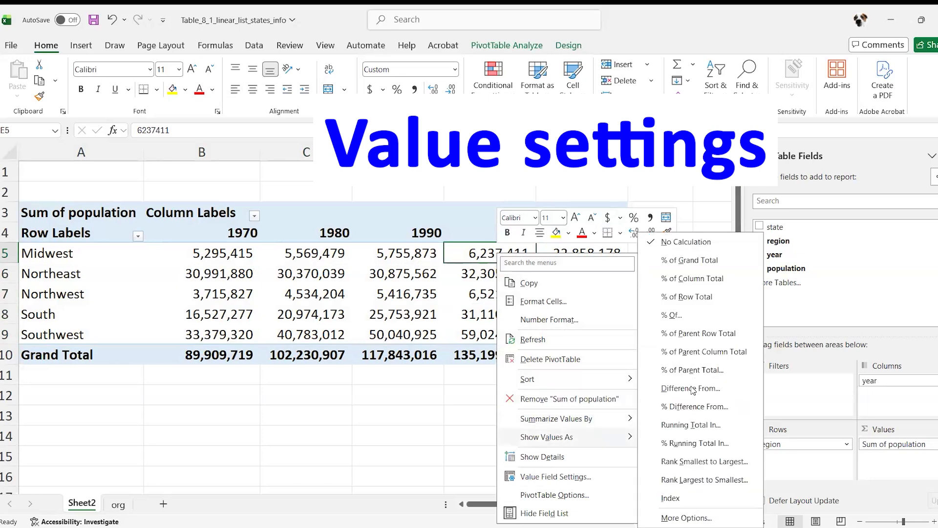
{"action": "left_click", "coordinate": [700, 260]}
{"action": "left_click", "coordinate": [462, 356]}
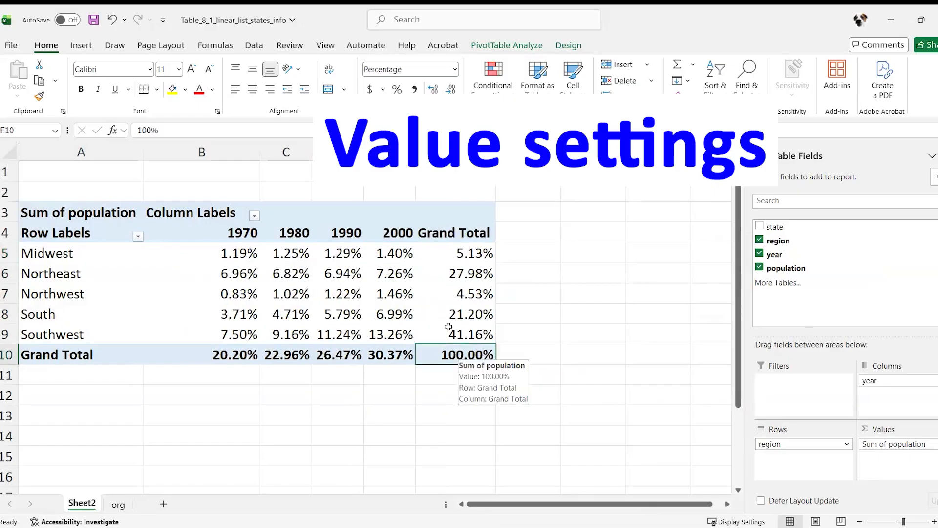
{"action": "left_click", "coordinate": [392, 252]}
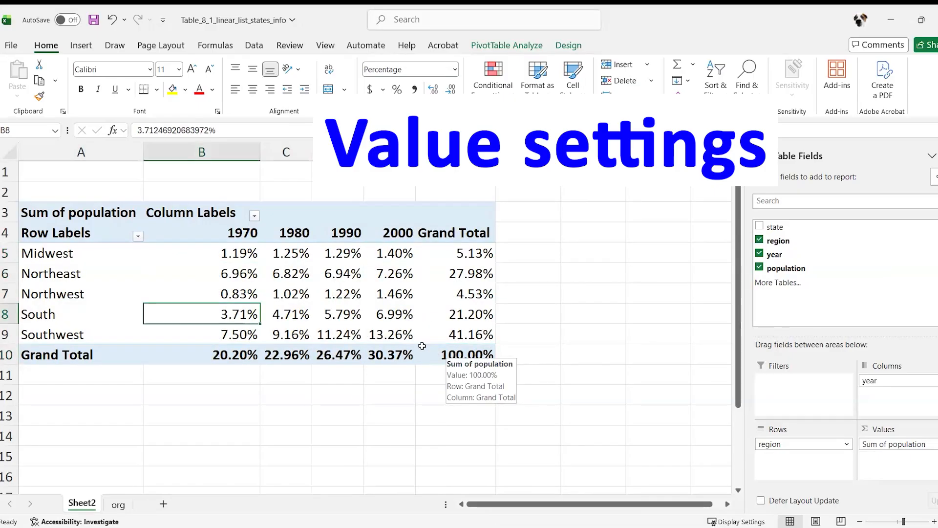
{"action": "left_click", "coordinate": [383, 318]}
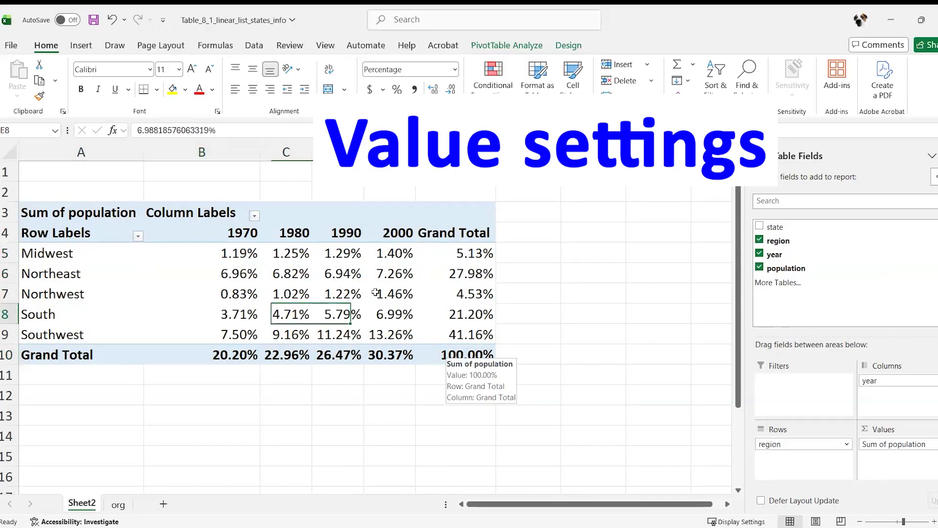
{"action": "left_click", "coordinate": [379, 276]}
{"action": "left_click", "coordinate": [304, 274]}
{"action": "left_click", "coordinate": [234, 274]}
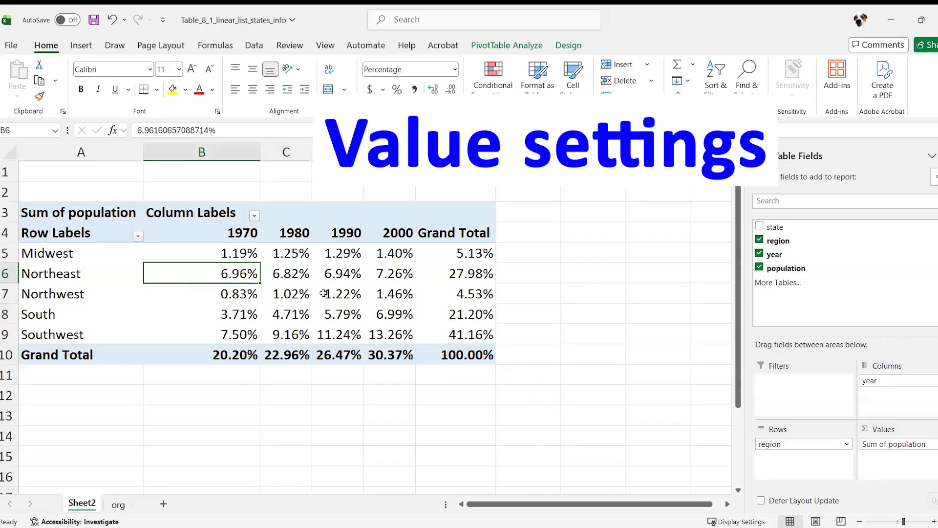
Step: Look over the Summarize Values By options, and set the population values back to No Calculation
{"action": "left_click", "coordinate": [397, 272]}
{"action": "right_click", "coordinate": [397, 272]}
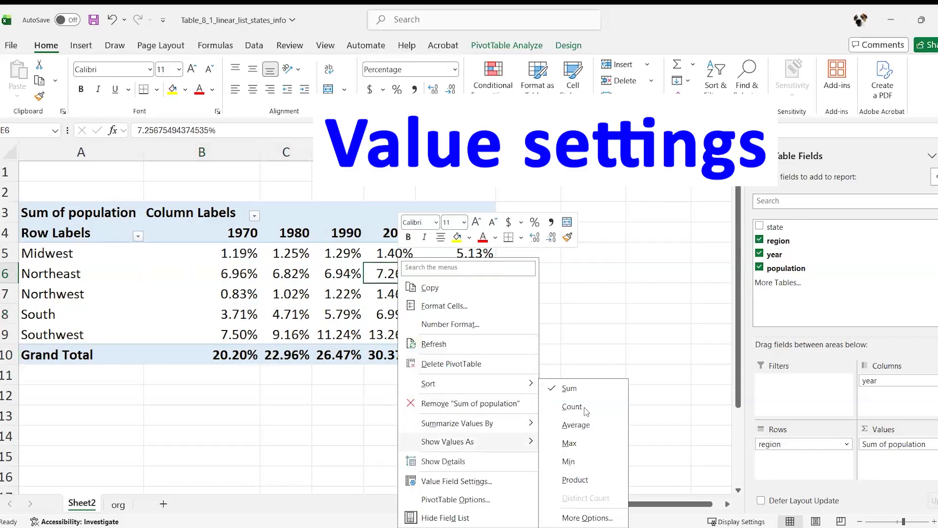
{"action": "left_click", "coordinate": [581, 185]}
Step: Summarize the PivotTable's population values by Average
{"action": "left_click", "coordinate": [383, 293]}
{"action": "right_click", "coordinate": [383, 293]}
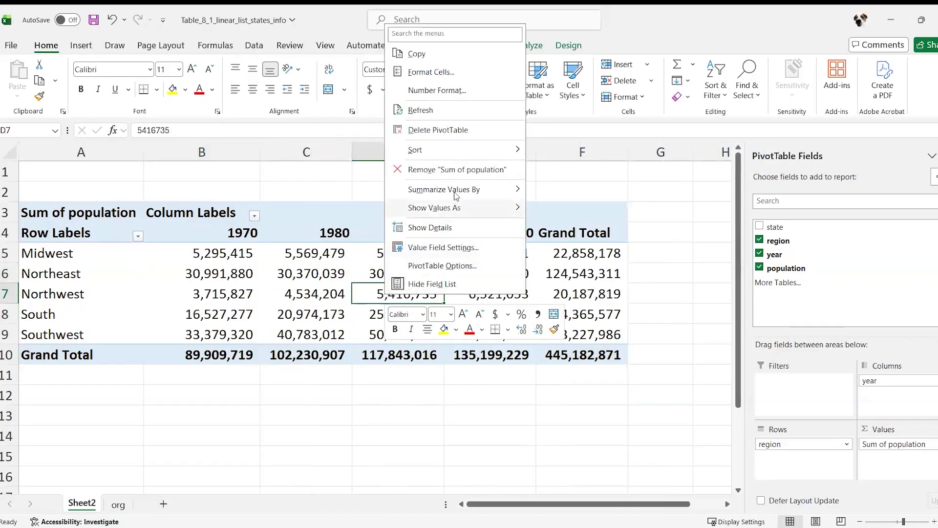
{"action": "mouse_move", "coordinate": [456, 196]}
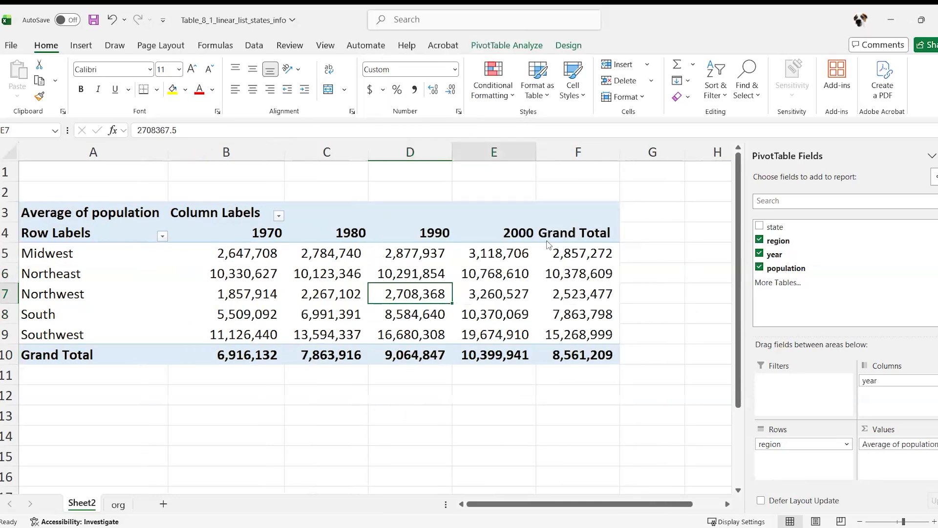
Step: Summarize the PivotTable's population values by Sum again
{"action": "right_click", "coordinate": [491, 295]}
{"action": "mouse_move", "coordinate": [564, 191]}
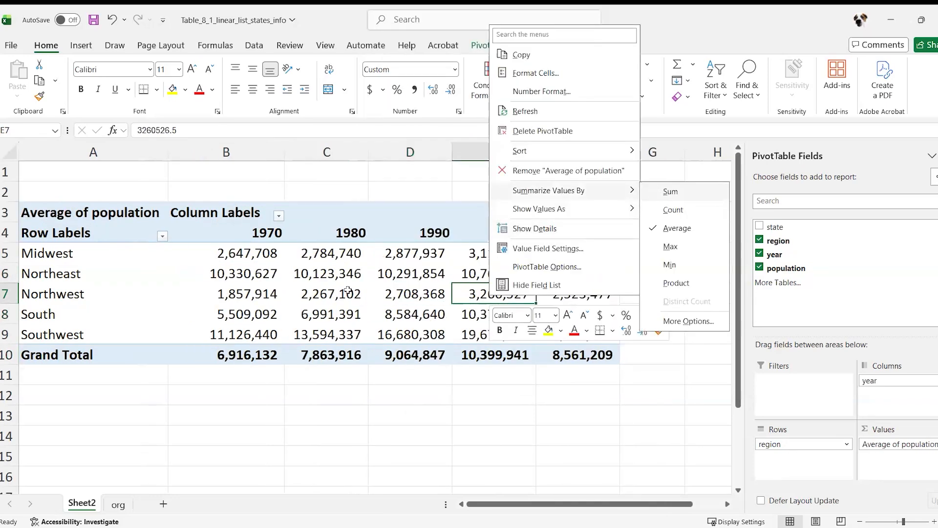
{"action": "key", "text": "Return"}
{"action": "mouse_move", "coordinate": [378, 282]}
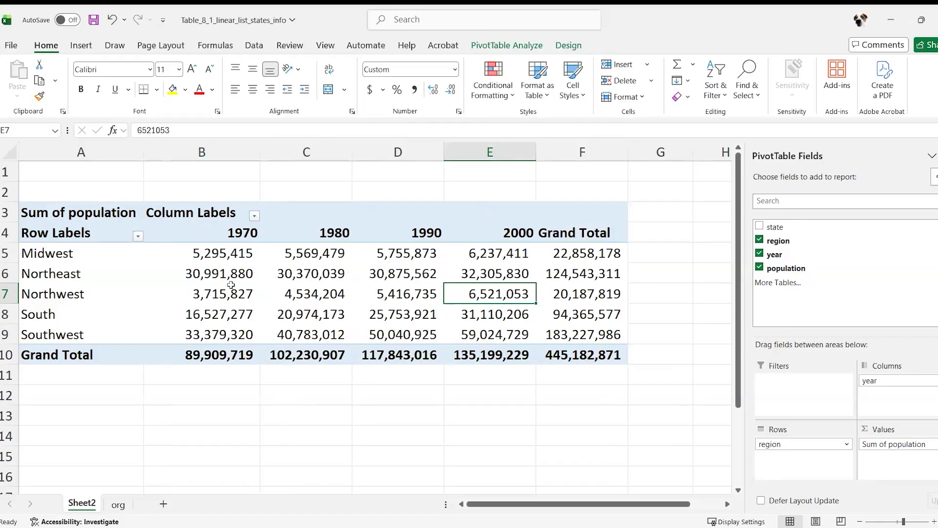
Step: Sort the PivotTable's region row labels from Z to A and look over the reordered figures
{"action": "mouse_move", "coordinate": [231, 284]}
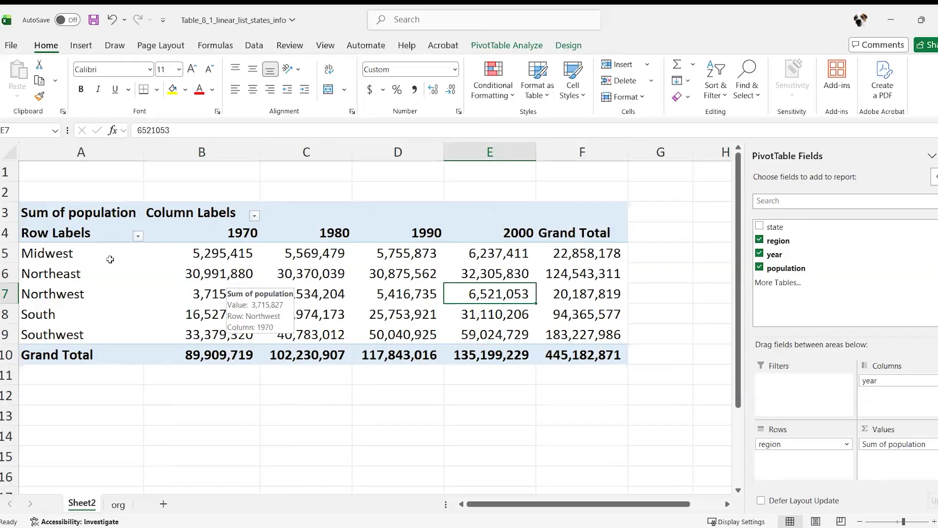
{"action": "left_click", "coordinate": [137, 237]}
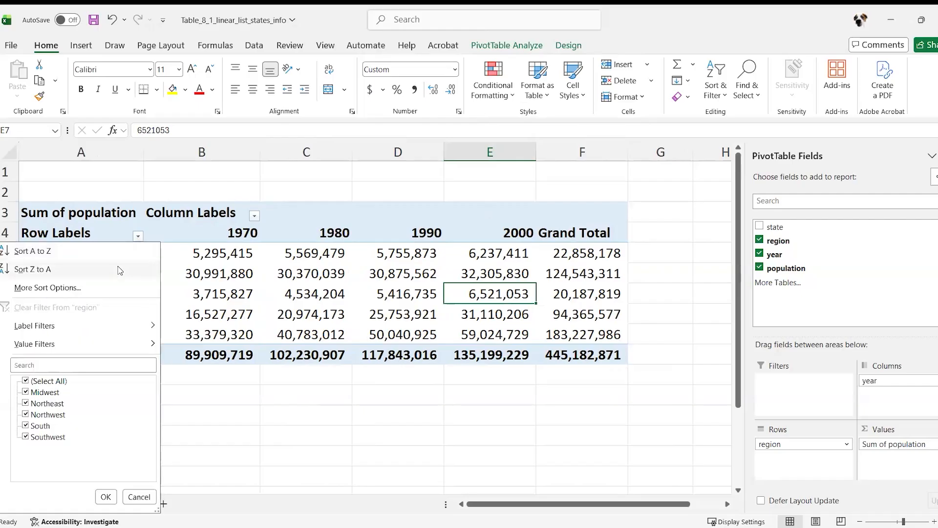
{"action": "left_click", "coordinate": [120, 270]}
{"action": "mouse_move", "coordinate": [176, 253]}
{"action": "left_mouse_down"}
{"action": "mouse_move", "coordinate": [488, 274]}
{"action": "mouse_move", "coordinate": [582, 293]}
{"action": "mouse_move", "coordinate": [582, 334]}
{"action": "left_mouse_up"}
{"action": "left_click", "coordinate": [208, 294]}
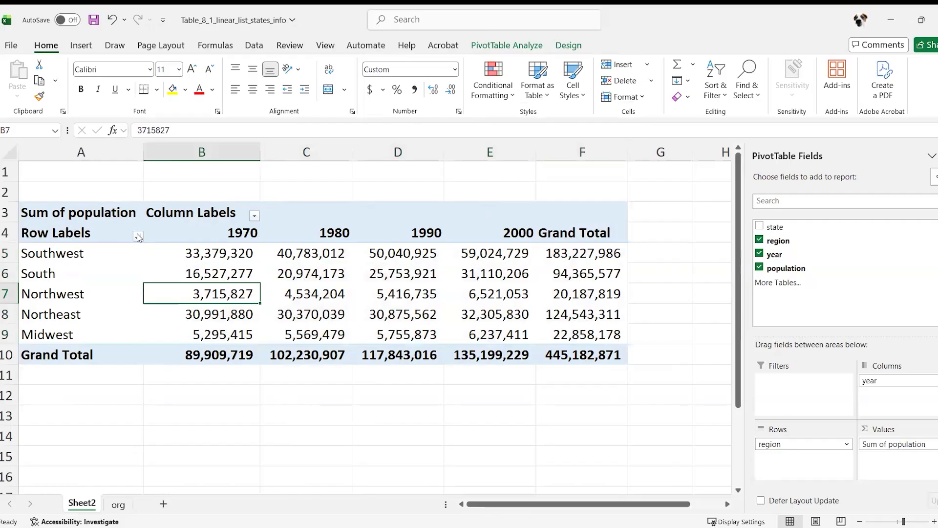
Step: Sort the PivotTable's region row labels from A to Z and look over the reordered figures
{"action": "left_click", "coordinate": [138, 237]}
{"action": "left_click", "coordinate": [110, 254]}
{"action": "left_click_drag", "start_coordinate": [210, 255], "coordinate": [471, 335]}
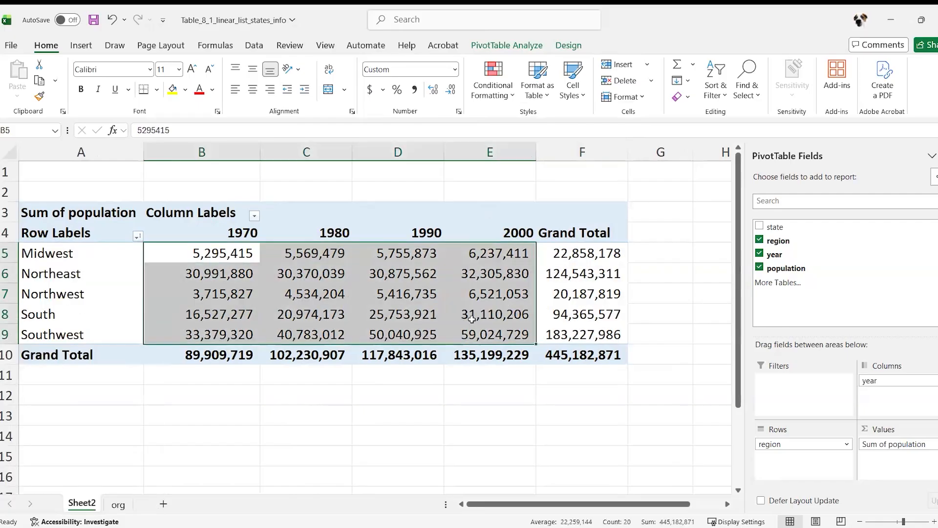
{"action": "left_click", "coordinate": [469, 265]}
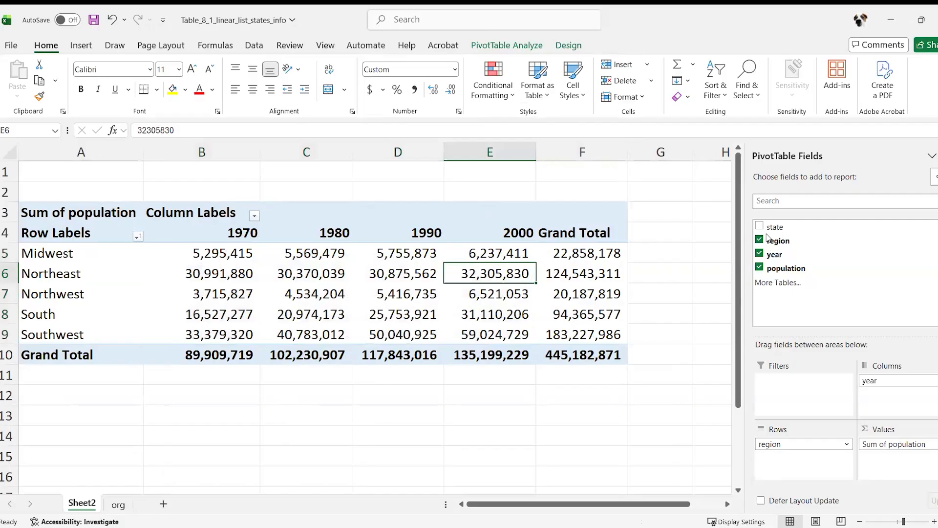
Step: Add the state field beneath region in the PivotTable's rows and review the state figures grouped under each region
{"action": "mouse_move", "coordinate": [782, 228]}
{"action": "left_mouse_down"}
{"action": "mouse_move", "coordinate": [801, 470]}
{"action": "mouse_move", "coordinate": [792, 460]}
{"action": "left_mouse_up"}
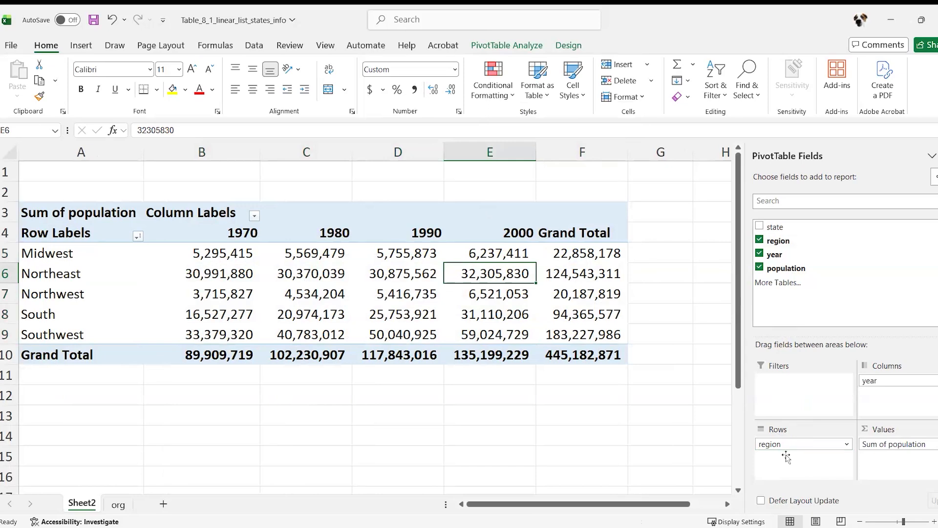
{"action": "left_click", "coordinate": [70, 277]}
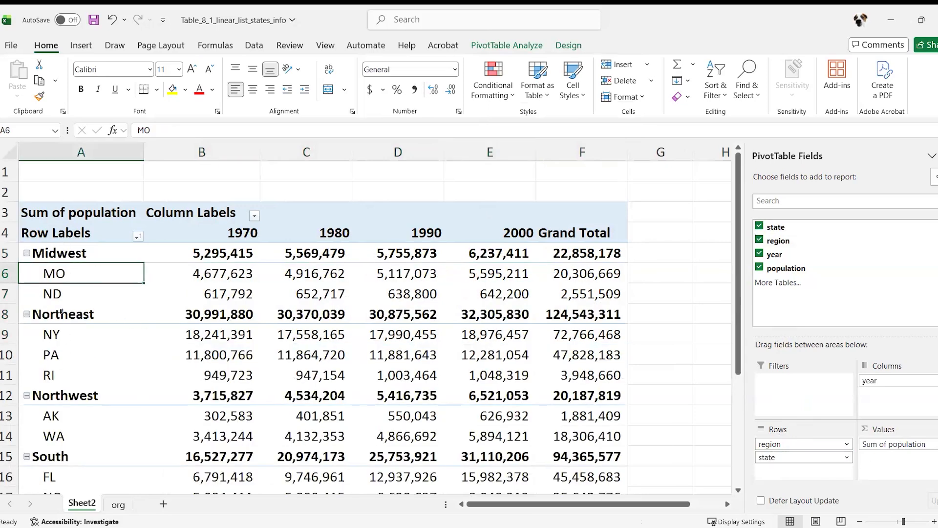
{"action": "key", "text": "Down"}
{"action": "key", "text": "Down"}
{"action": "key", "text": "Down"}
{"action": "key", "text": "Down"}
{"action": "key", "text": "Down"}
{"action": "left_click", "coordinate": [70, 277]}
{"action": "left_click", "coordinate": [103, 285]}
{"action": "left_click_drag", "start_coordinate": [207, 274], "coordinate": [488, 295]}
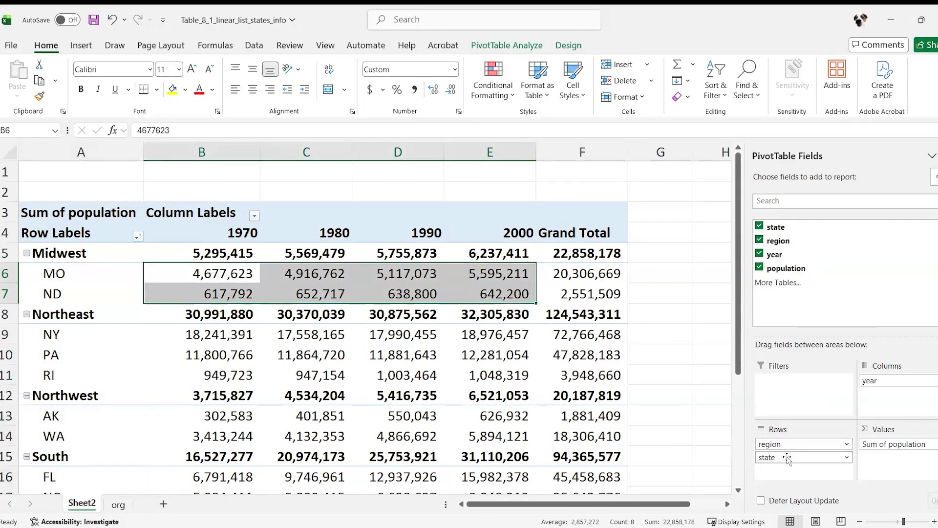
Step: Remove the state field from the PivotTable's rows, keeping only region
{"action": "left_click", "coordinate": [787, 458]}
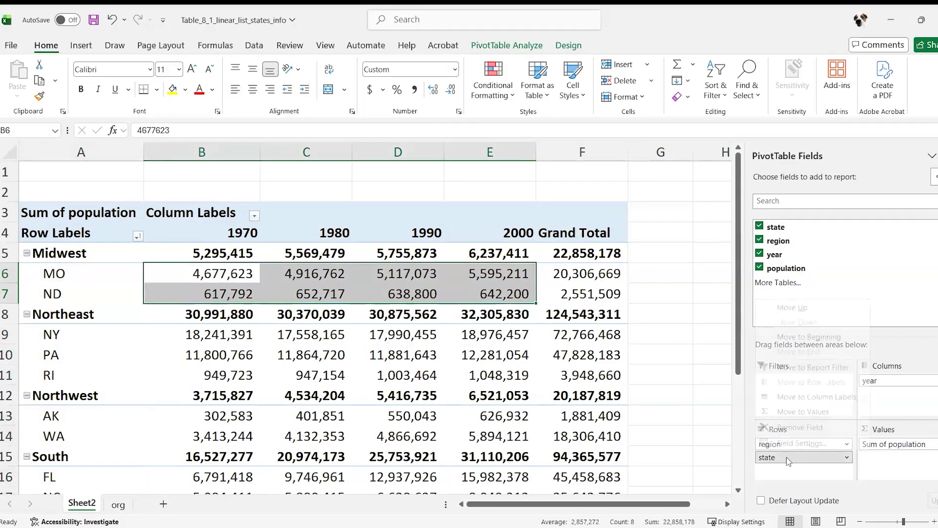
{"action": "left_click", "coordinate": [836, 428]}
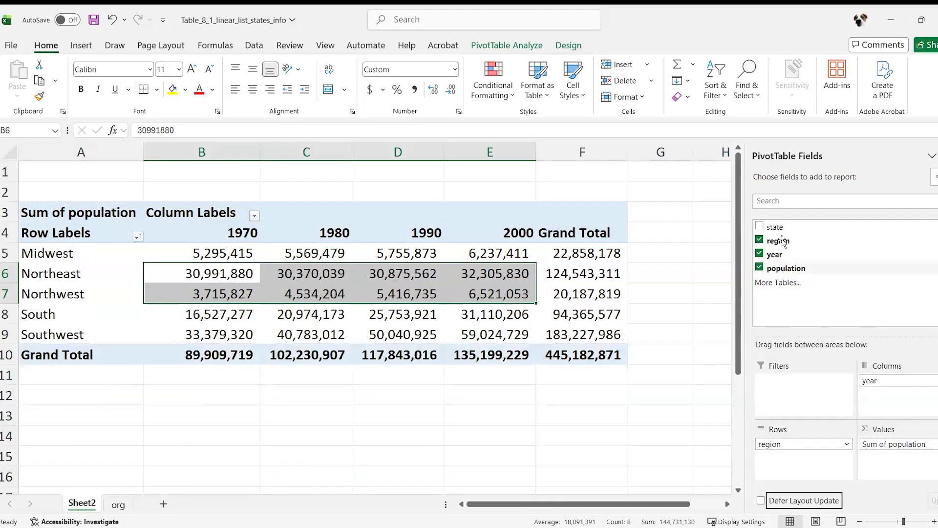
{"action": "left_click_drag", "start_coordinate": [803, 428], "coordinate": [697, 422]}
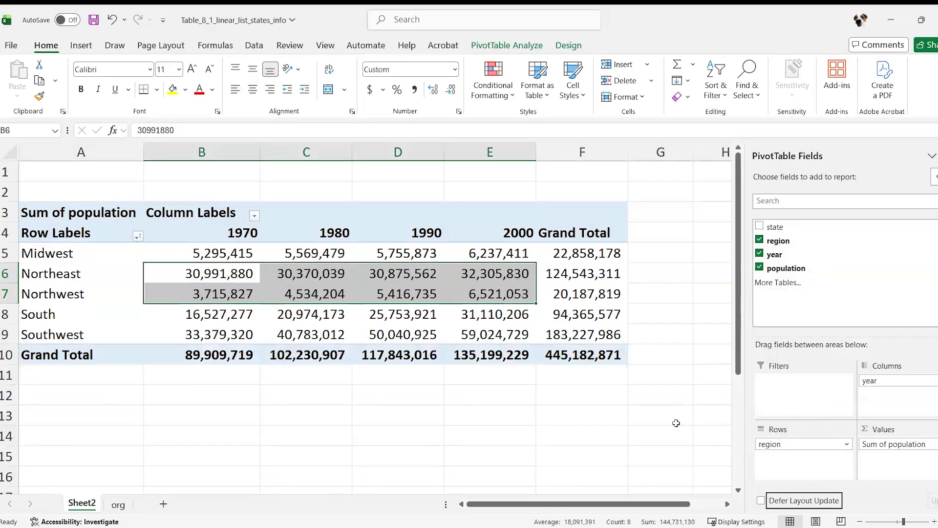
Step: Replace the region field with the state field in the PivotTable's rows
{"action": "left_click", "coordinate": [584, 400]}
{"action": "left_click", "coordinate": [490, 273]}
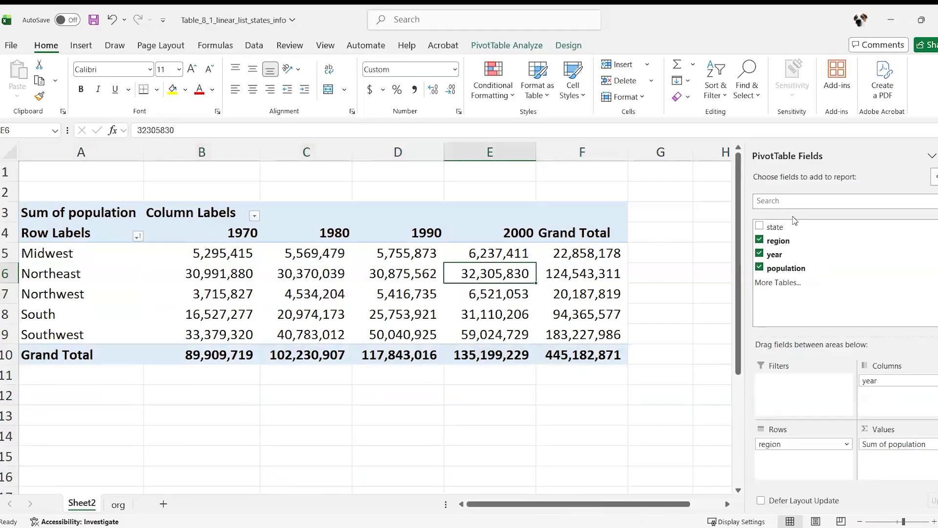
{"action": "left_click_drag", "start_coordinate": [774, 225], "coordinate": [692, 378]}
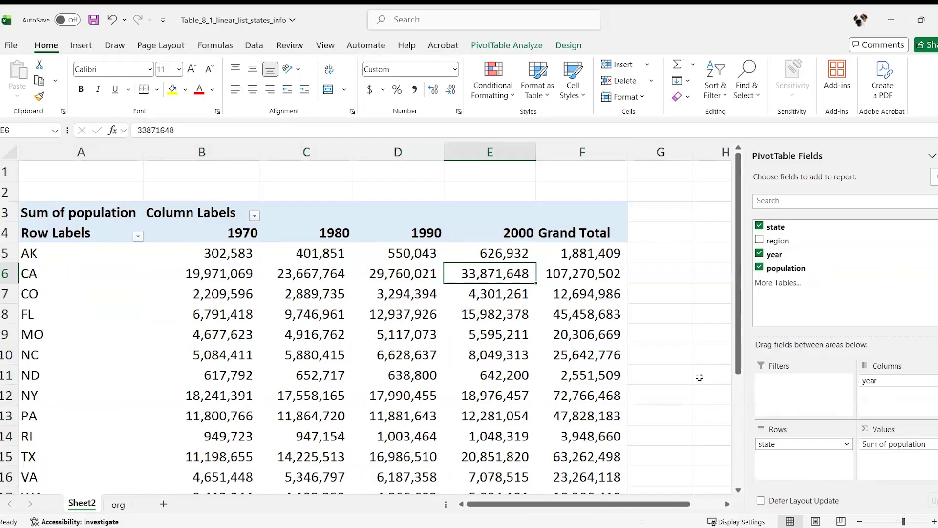
Step: Examine the population sums by state across the 1970, 1980, 1990 and 2000 columns
{"action": "left_click_drag", "start_coordinate": [30, 253], "coordinate": [49, 375]}
{"action": "left_click", "coordinate": [228, 274]}
{"action": "left_click", "coordinate": [313, 256]}
{"action": "left_click", "coordinate": [452, 271]}
{"action": "left_click_drag", "start_coordinate": [492, 334], "coordinate": [488, 350]}
{"action": "left_click", "coordinate": [332, 369]}
{"action": "left_click", "coordinate": [298, 429]}
{"action": "left_click", "coordinate": [468, 374]}
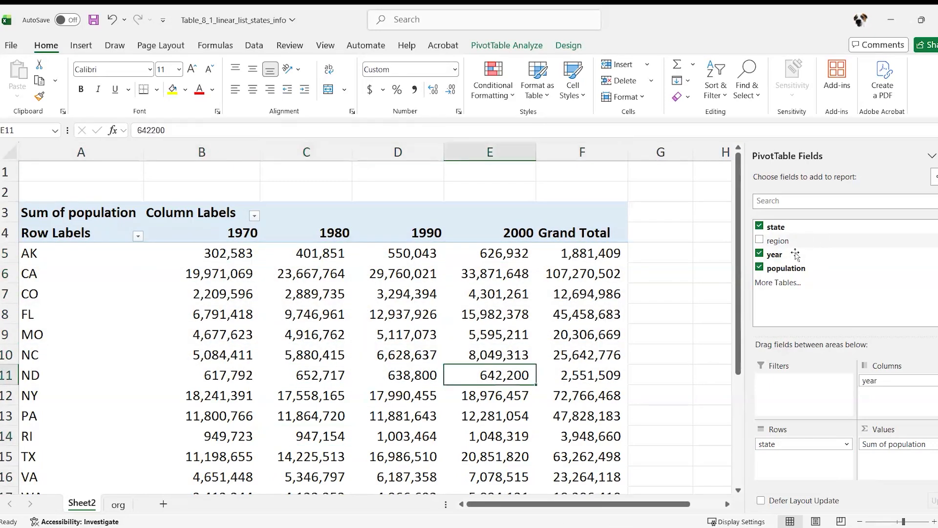
Step: Add the region field as a report filter, show only Northwest, and review the filtered state rows
{"action": "left_click_drag", "start_coordinate": [782, 241], "coordinate": [802, 391]}
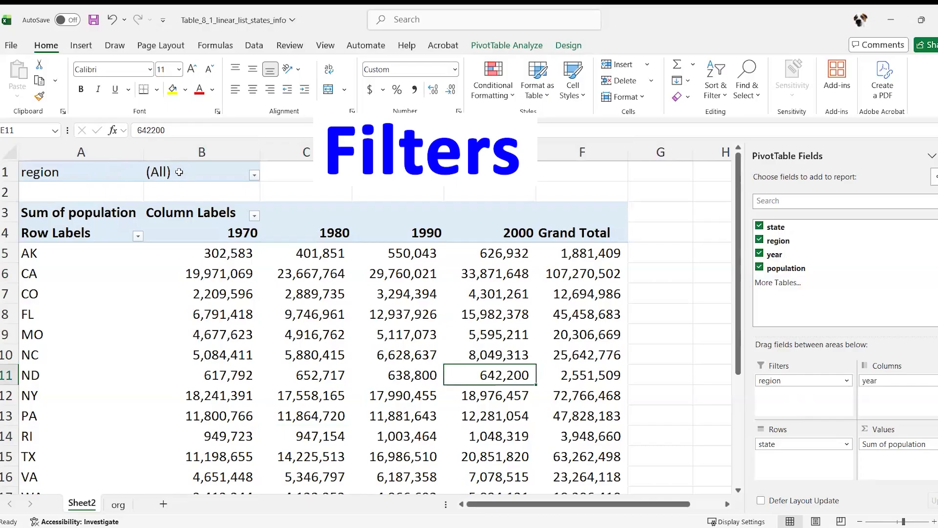
{"action": "left_click", "coordinate": [251, 175]}
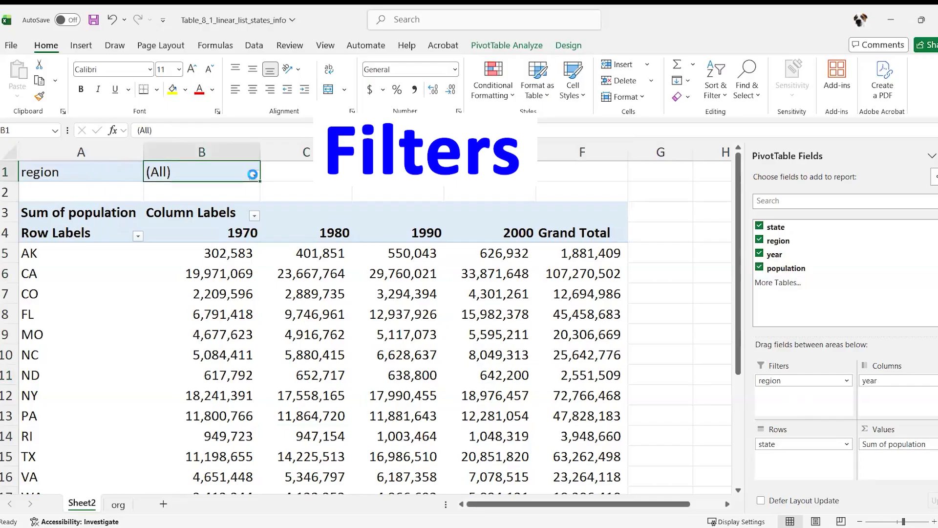
{"action": "left_click", "coordinate": [254, 176]}
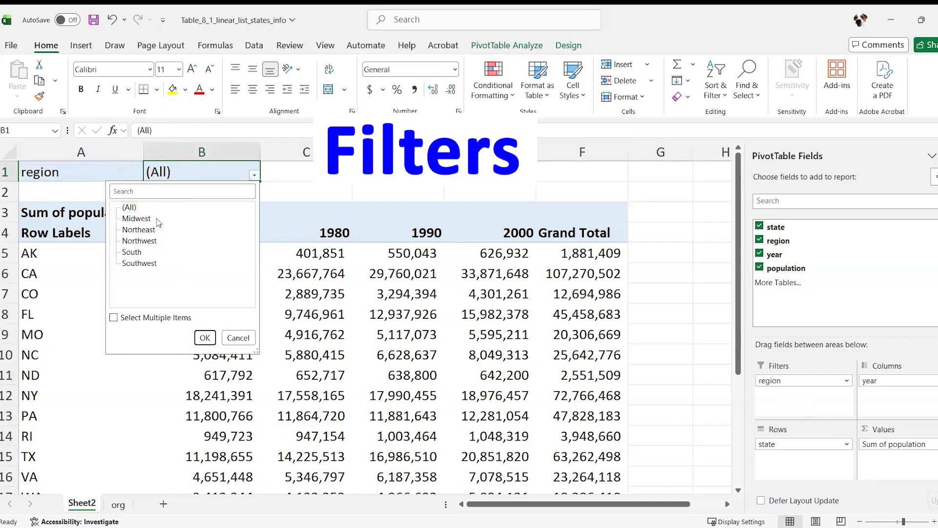
{"action": "left_click", "coordinate": [150, 242]}
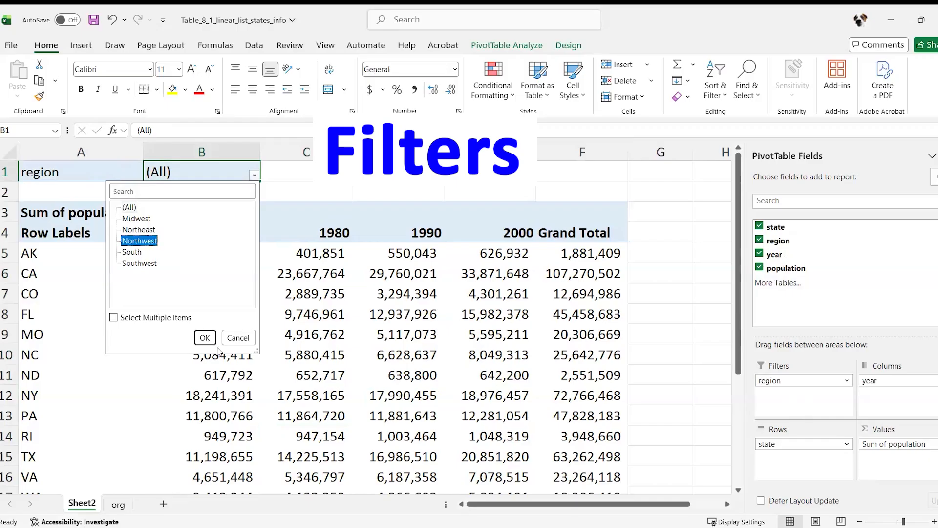
{"action": "left_click", "coordinate": [204, 338]}
{"action": "left_click_drag", "start_coordinate": [59, 254], "coordinate": [521, 275]}
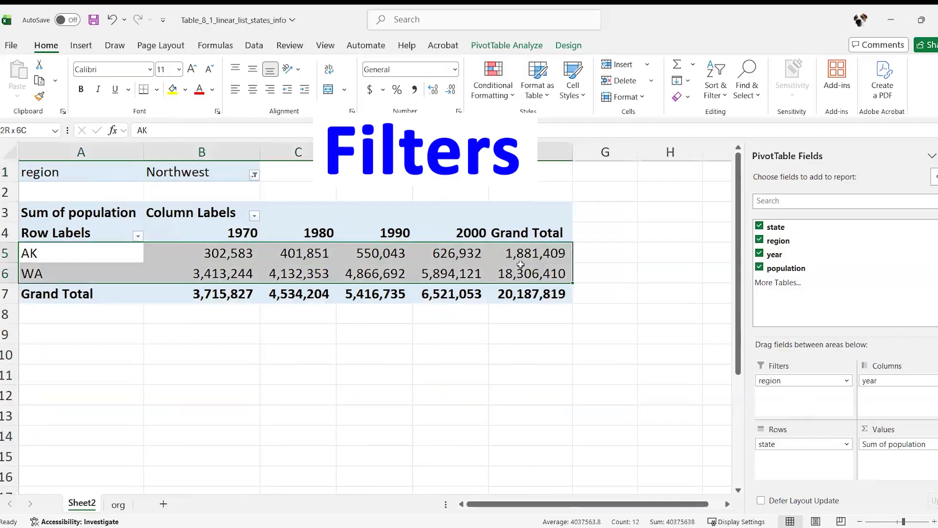
{"action": "left_click", "coordinate": [244, 259]}
Step: Allow multiple items in the region filter and include South alongside Northwest
{"action": "left_click", "coordinate": [254, 174]}
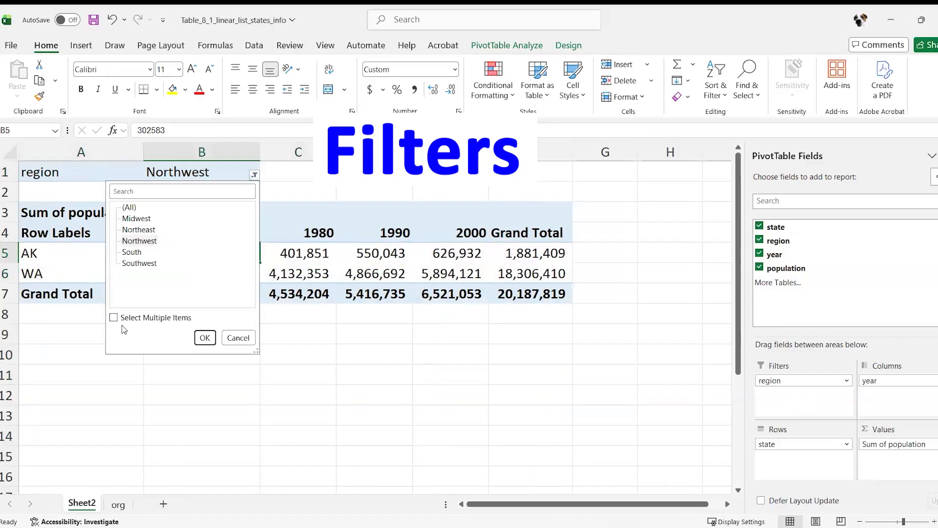
{"action": "left_click", "coordinate": [129, 318]}
{"action": "left_click", "coordinate": [125, 252]}
{"action": "left_click", "coordinate": [204, 337]}
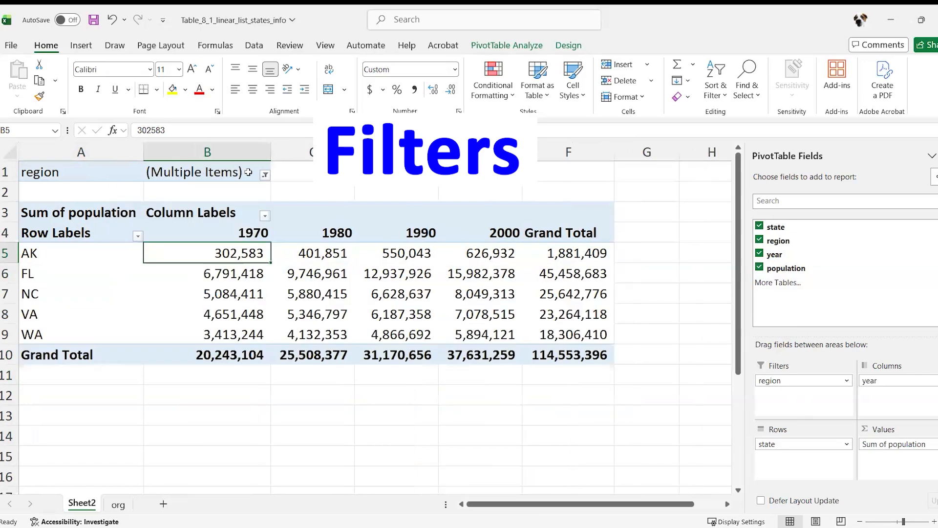
Step: Reset the region filter to all regions and remove the region field from the PivotTable's filters
{"action": "left_click", "coordinate": [265, 175]}
{"action": "left_click", "coordinate": [135, 207]}
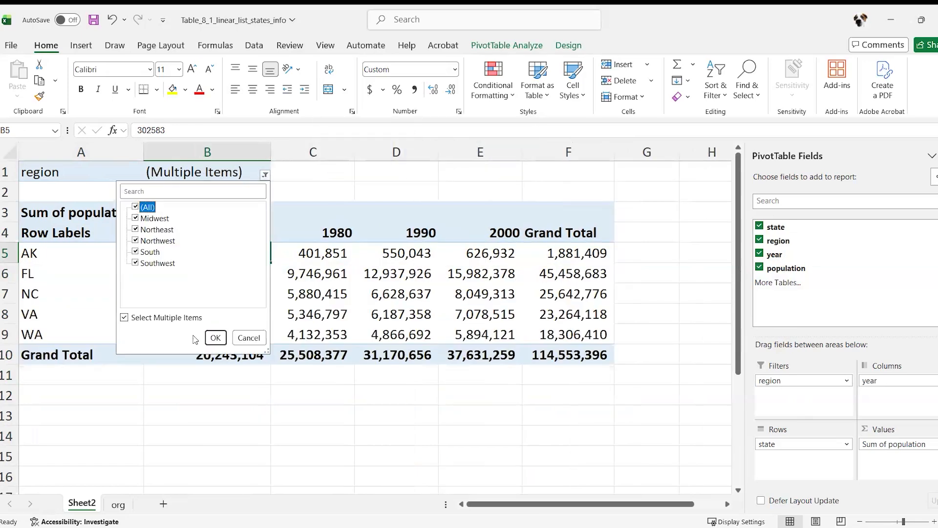
{"action": "left_click", "coordinate": [216, 339]}
{"action": "left_click_drag", "start_coordinate": [787, 381], "coordinate": [692, 353]}
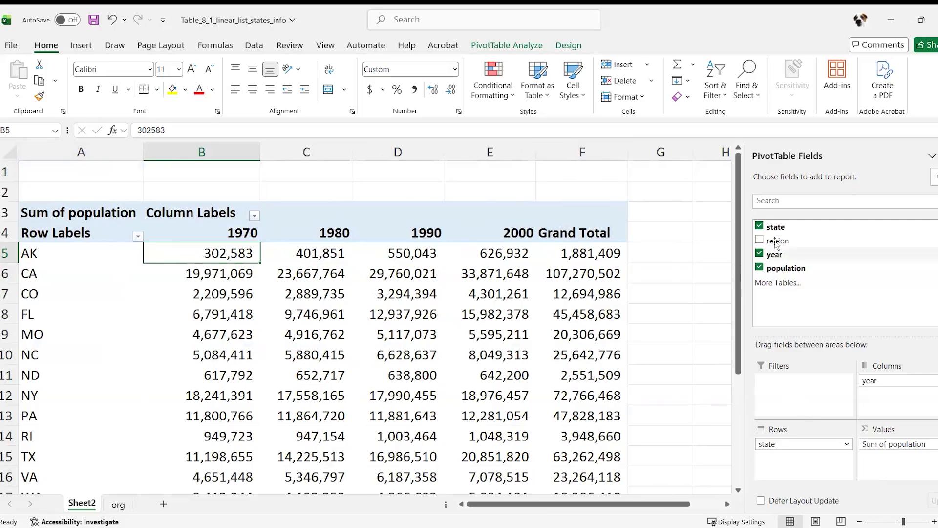
Step: Add the region field beneath state in the PivotTable's rows
{"action": "mouse_move", "coordinate": [792, 444]}
{"action": "left_mouse_down"}
{"action": "mouse_move", "coordinate": [787, 455]}
{"action": "mouse_move", "coordinate": [791, 442]}
{"action": "left_mouse_up"}
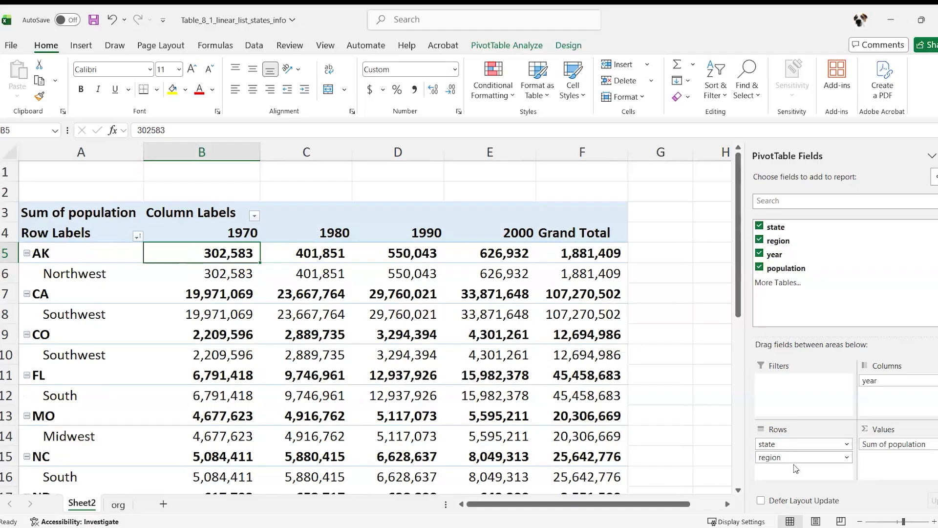
{"action": "left_click_drag", "start_coordinate": [782, 445], "coordinate": [813, 479]}
Step: Insert a 2-D clustered column chart from the PivotTable and shift it slightly leftward on the sheet
{"action": "left_click", "coordinate": [315, 216]}
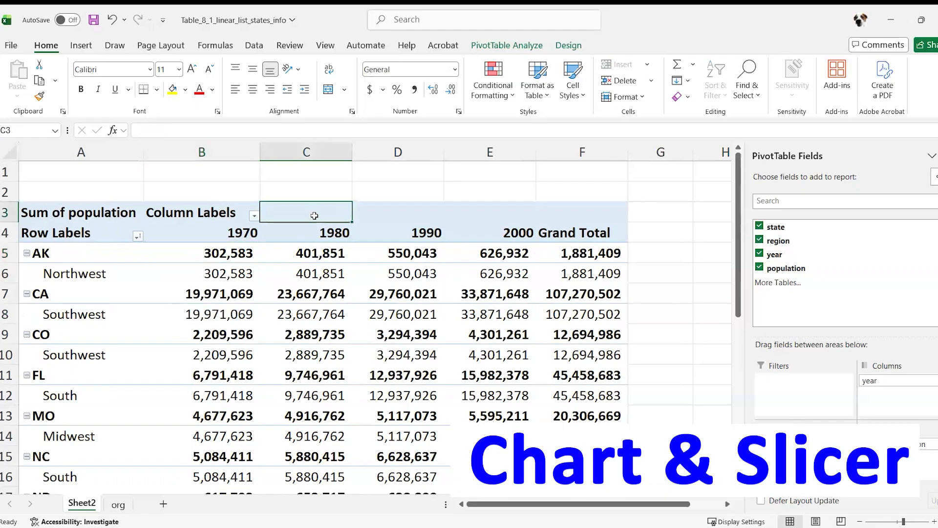
{"action": "left_click", "coordinate": [87, 46]}
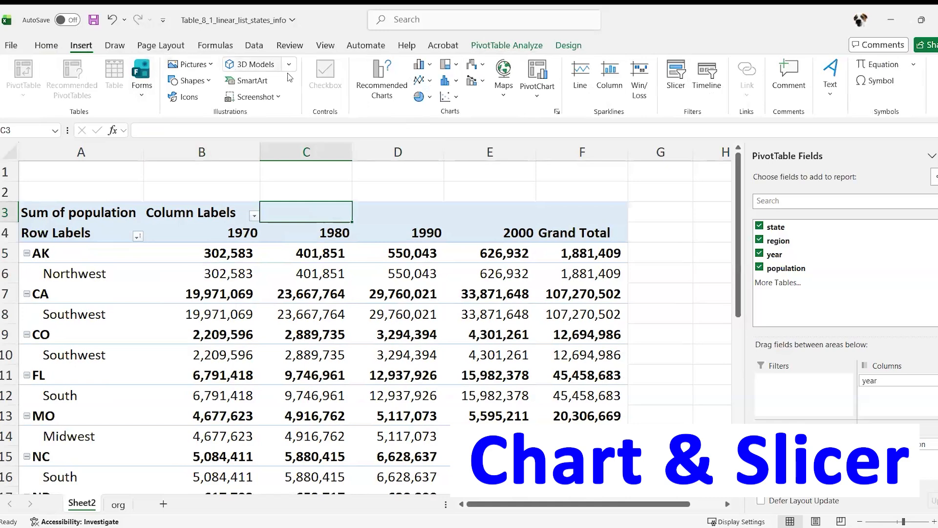
{"action": "left_click", "coordinate": [431, 67]}
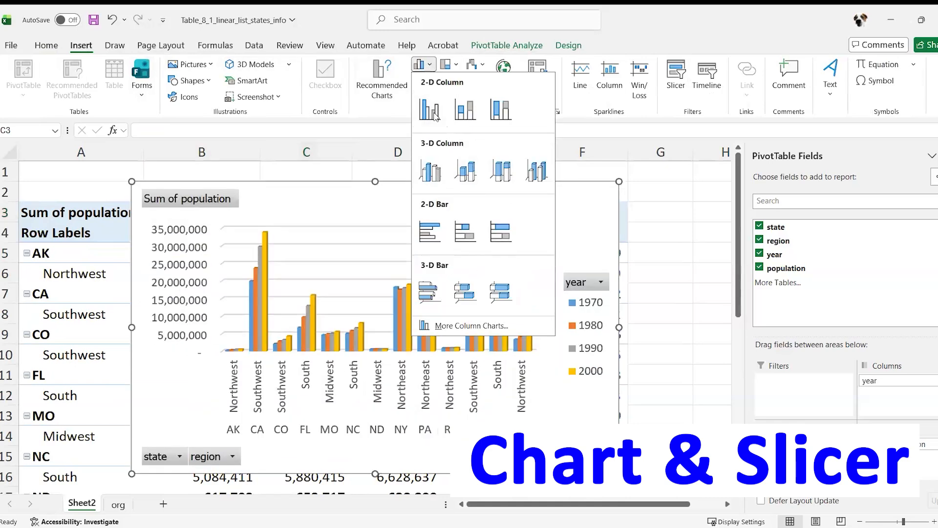
{"action": "left_click", "coordinate": [430, 110]}
{"action": "left_click_drag", "start_coordinate": [436, 195], "coordinate": [390, 193]}
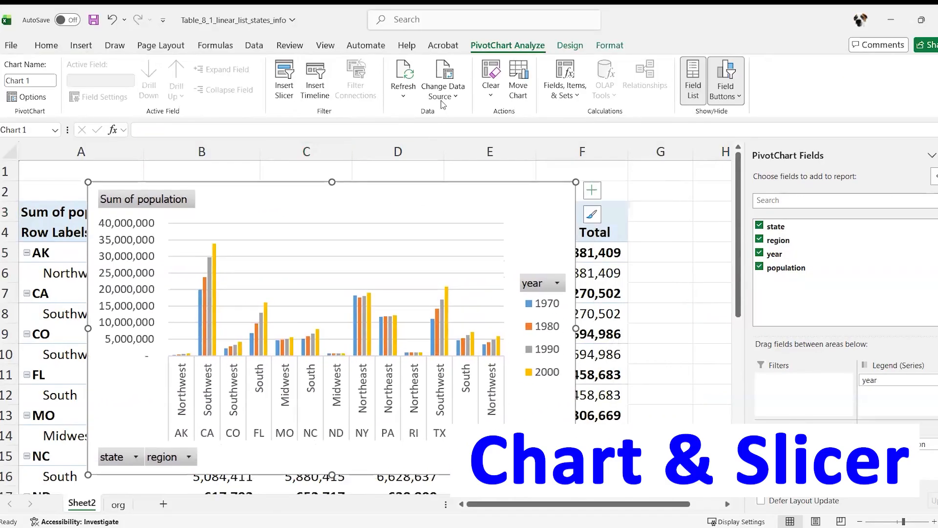
Step: Insert a slicer for the year field and place it beside the chart
{"action": "left_click", "coordinate": [285, 72]}
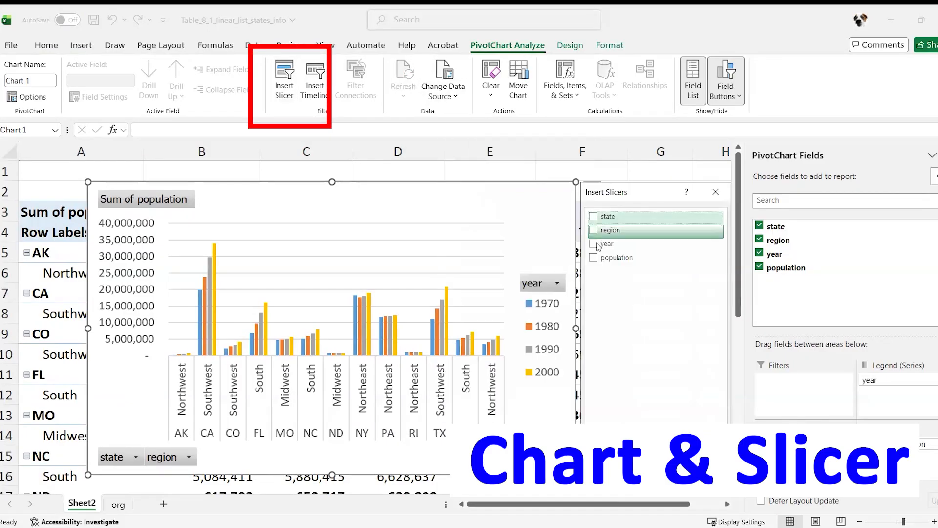
{"action": "left_click", "coordinate": [606, 244]}
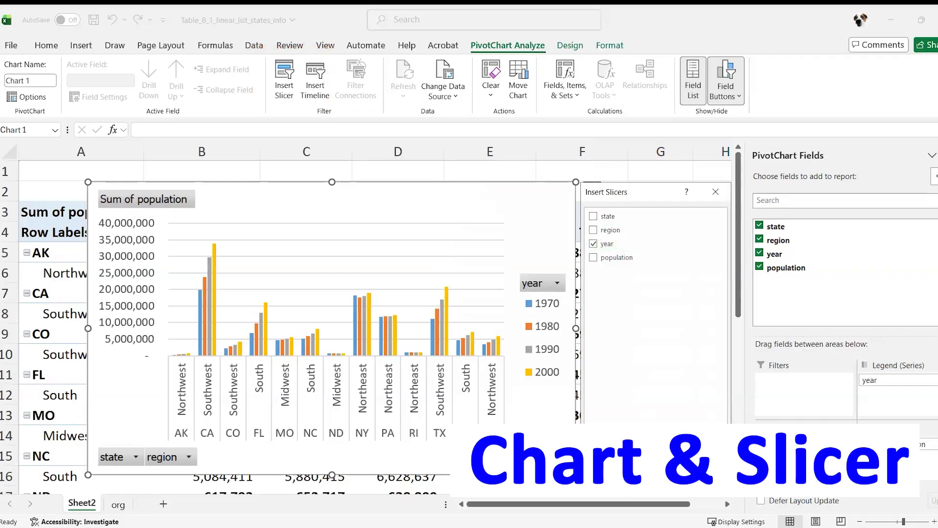
{"action": "key", "text": "Return"}
{"action": "left_click_drag", "start_coordinate": [368, 210], "coordinate": [756, 199]}
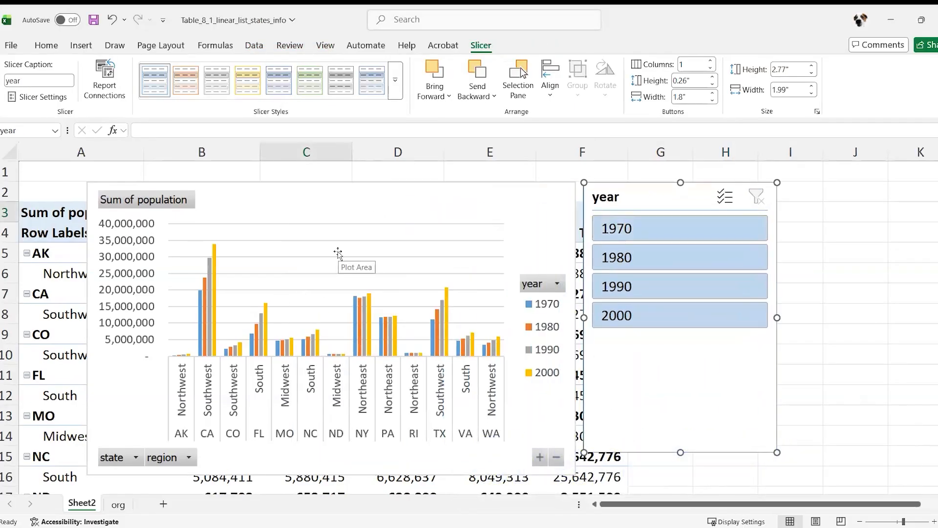
Step: Try single years such as 1980, 1990 and 2000 in the year slicer, and clear its filter to restore all years
{"action": "left_click", "coordinate": [645, 264]}
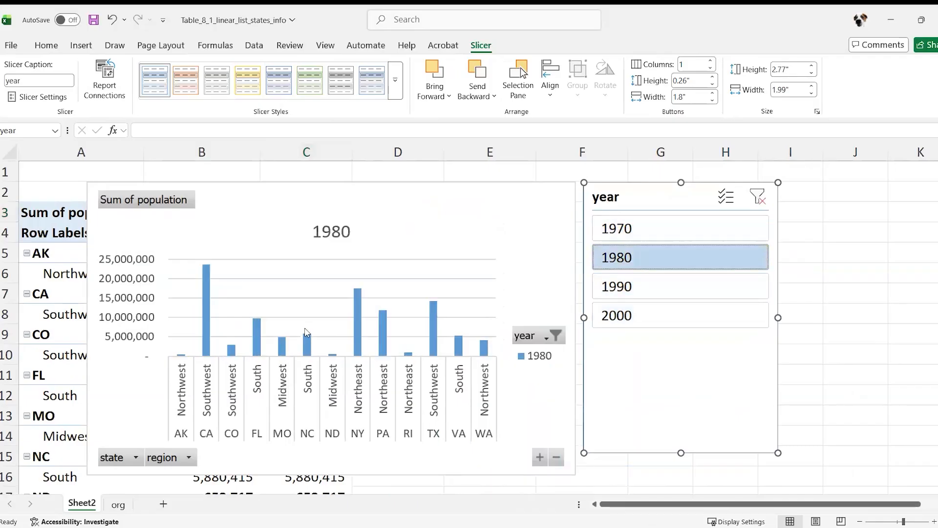
{"action": "left_click", "coordinate": [662, 291]}
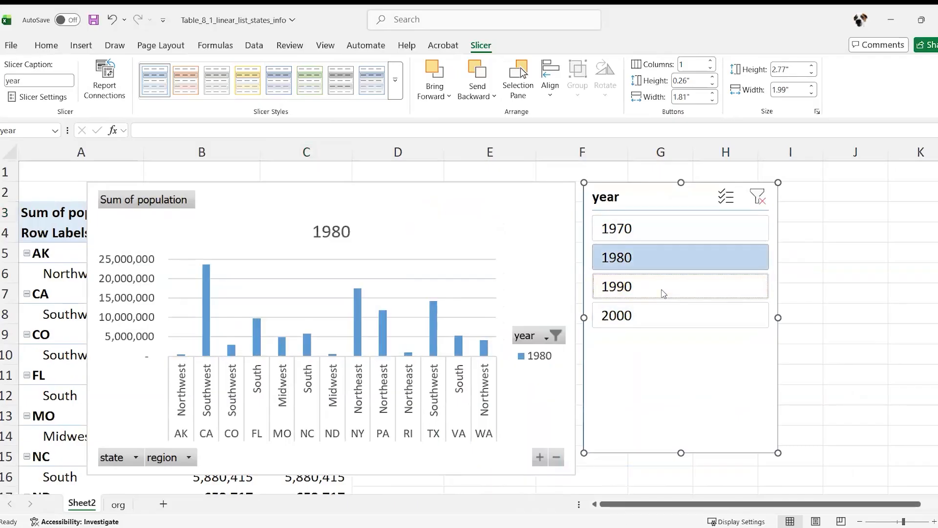
{"action": "left_click", "coordinate": [664, 239]}
{"action": "left_click", "coordinate": [658, 259]}
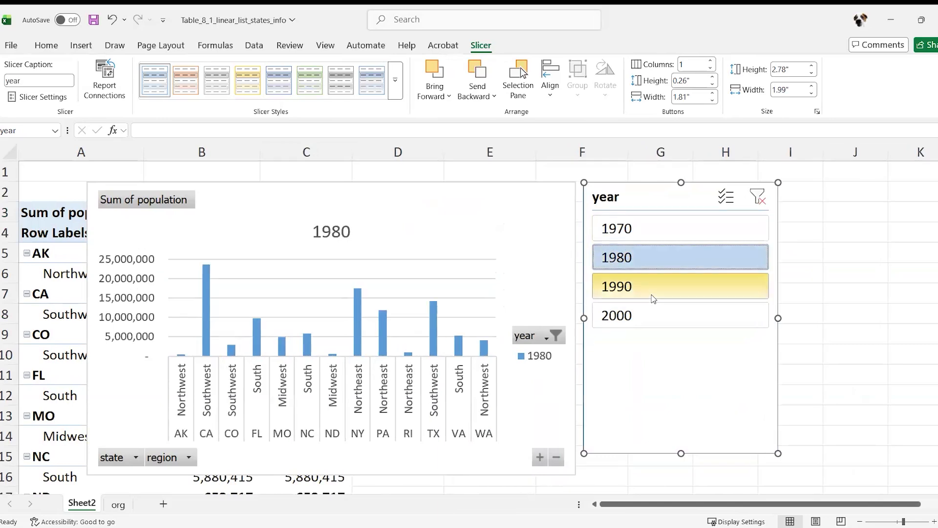
{"action": "left_click", "coordinate": [655, 288]}
{"action": "left_click", "coordinate": [653, 317]}
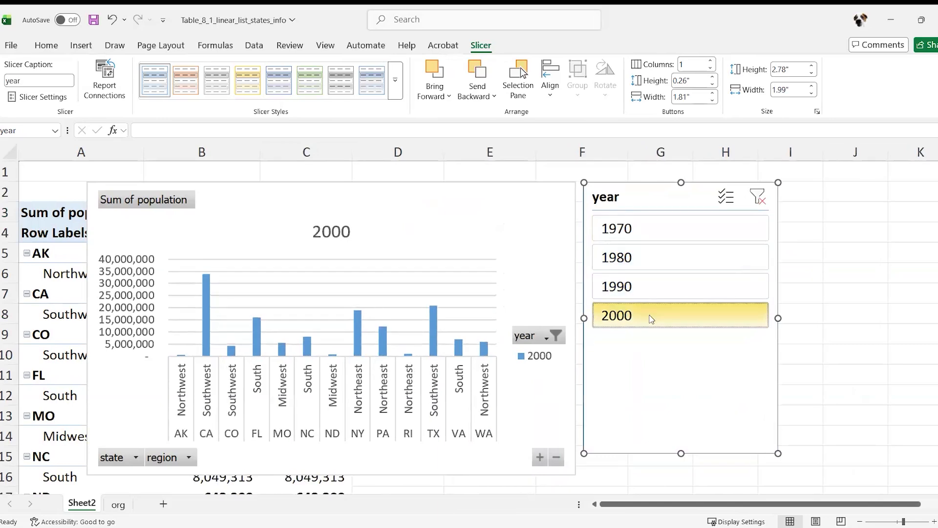
{"action": "left_click", "coordinate": [757, 200]}
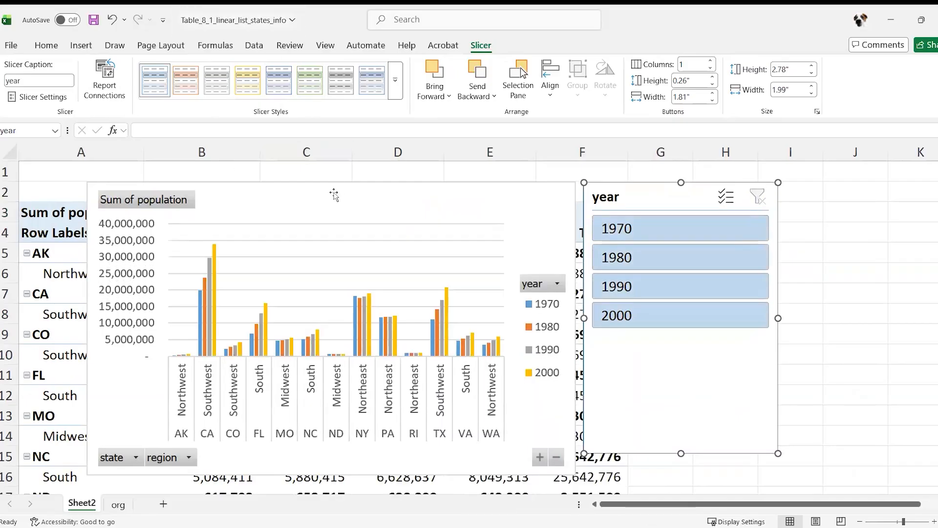
Step: Move the chart away from the PivotTable's first columns and select the 1980 Northwest value under AK
{"action": "left_click_drag", "start_coordinate": [333, 195], "coordinate": [597, 240]}
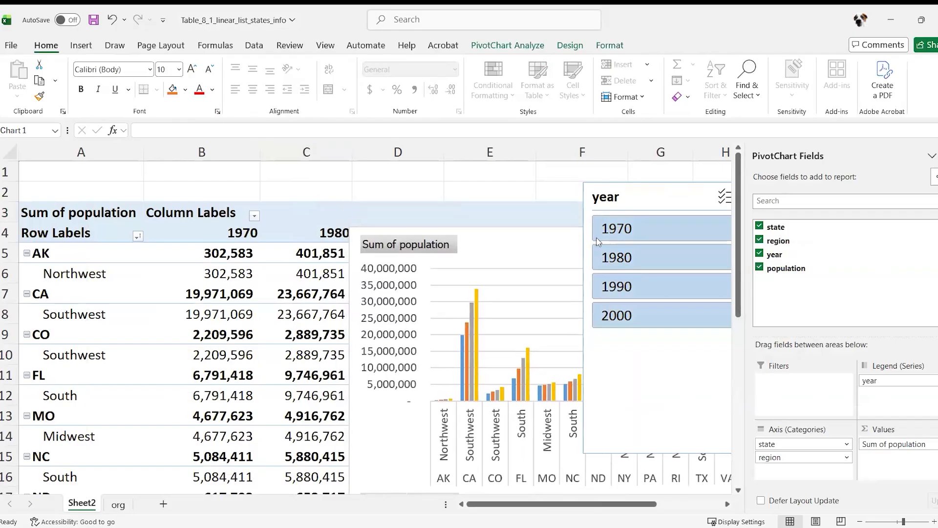
{"action": "left_click_drag", "start_coordinate": [492, 239], "coordinate": [556, 207]}
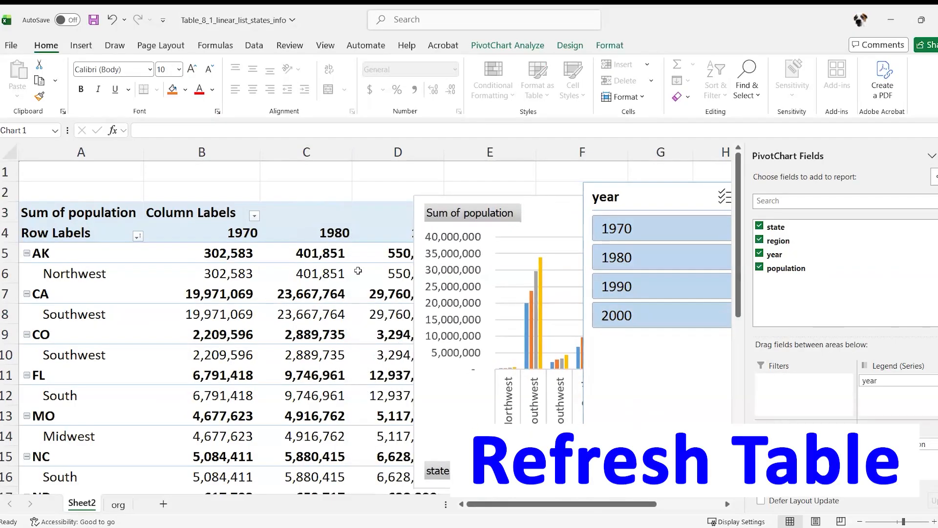
{"action": "left_click", "coordinate": [315, 271]}
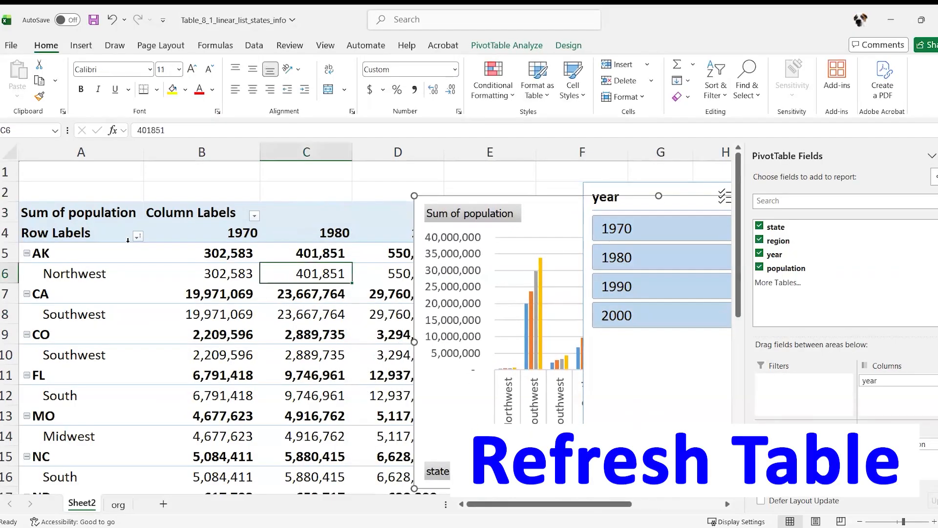
Step: Set the population of AK for 2000 to 12626932 in the source list on the org sheet
{"action": "left_click", "coordinate": [121, 508]}
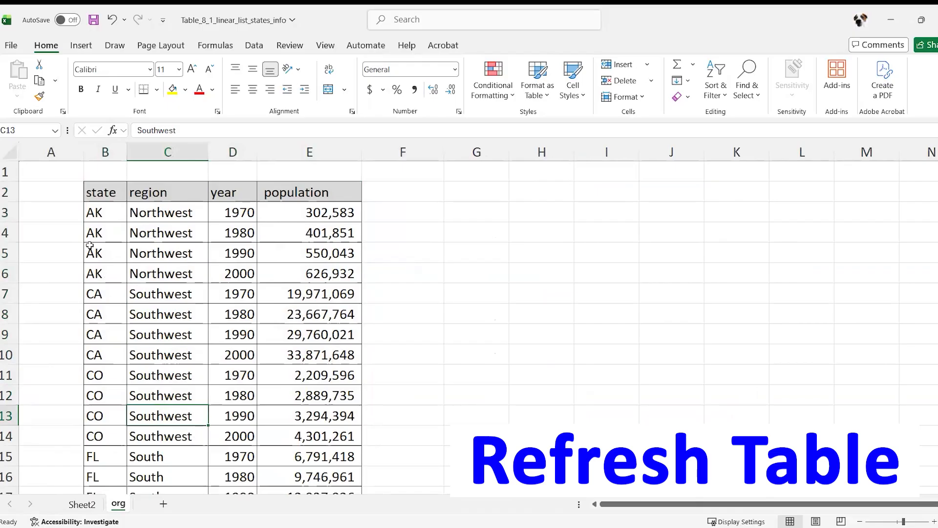
{"action": "left_click", "coordinate": [328, 266]}
{"action": "double_click", "coordinate": [352, 266]}
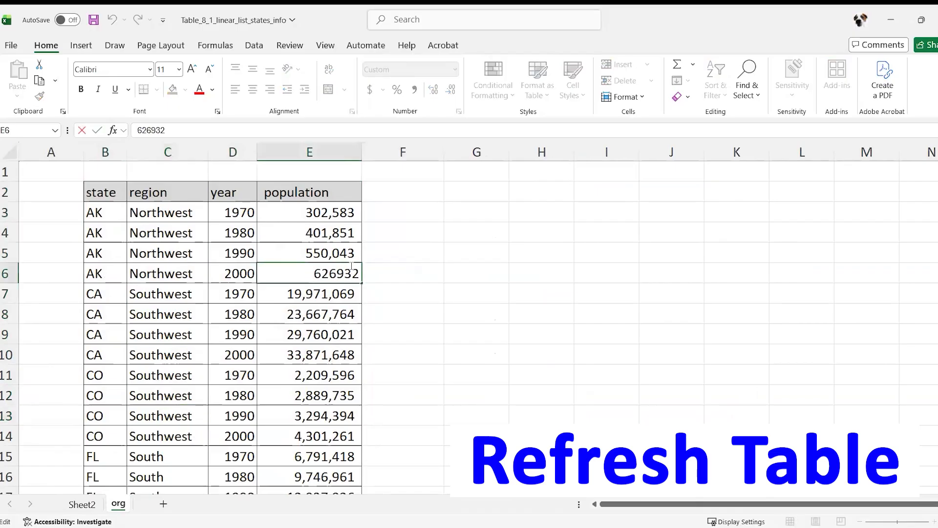
{"action": "type", "text": "12"}
{"action": "key", "text": "Return"}
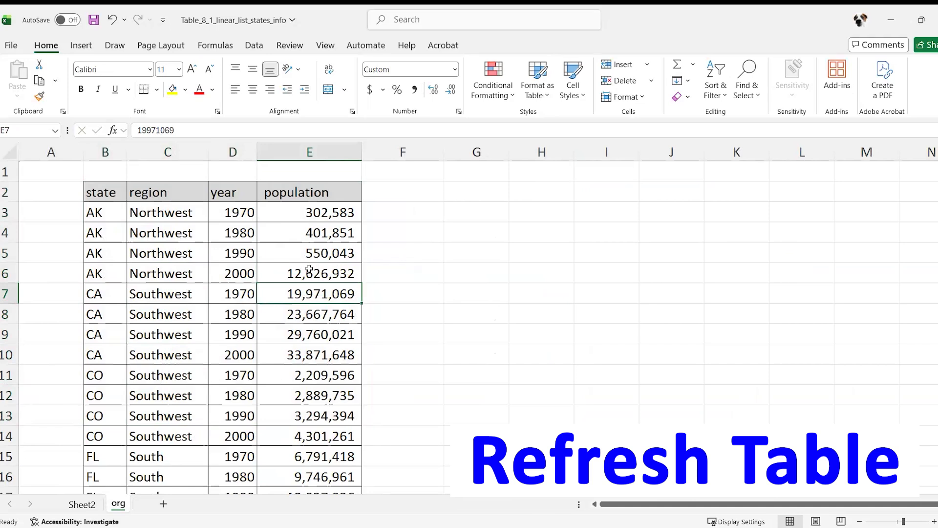
Step: Move the chart on Sheet2 below the AK rows to uncover the 2000 column, and refresh the PivotTable
{"action": "left_click", "coordinate": [81, 505]}
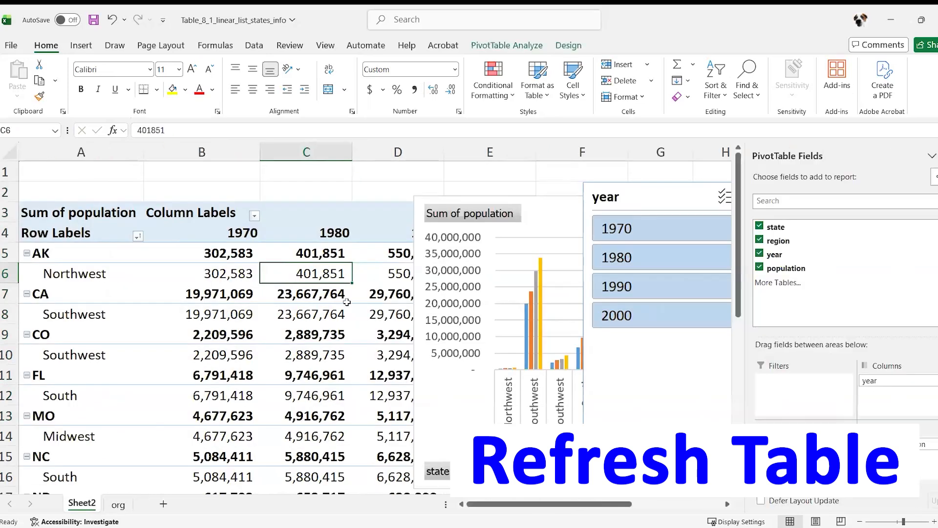
{"action": "left_click_drag", "start_coordinate": [483, 199], "coordinate": [542, 393]}
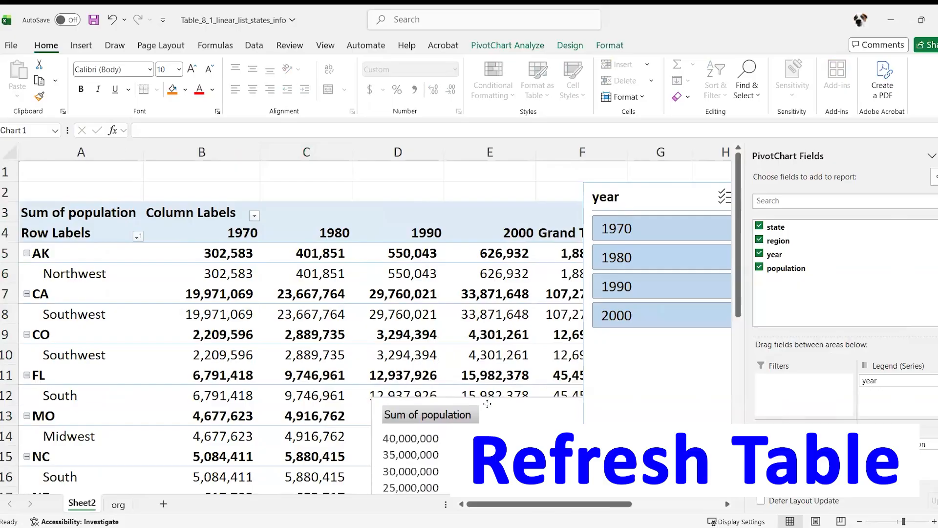
{"action": "left_click", "coordinate": [507, 270]}
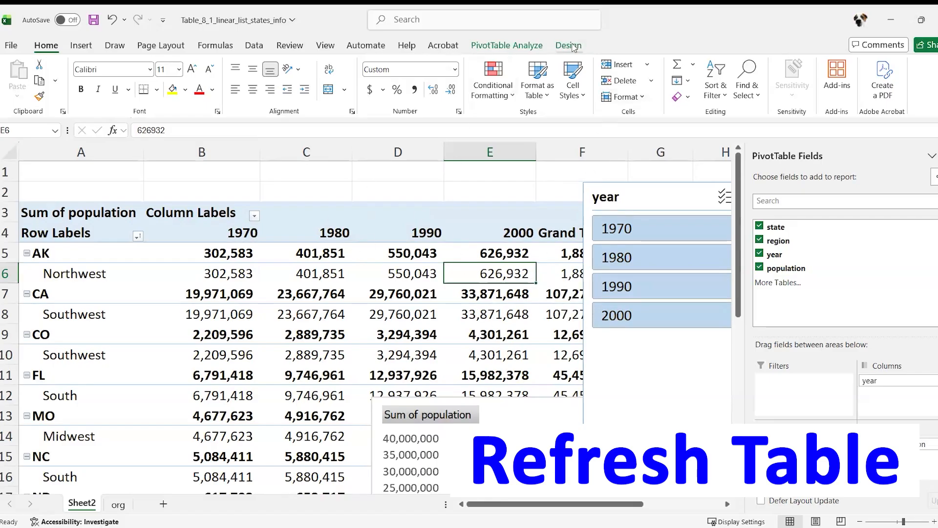
{"action": "left_click", "coordinate": [541, 47]}
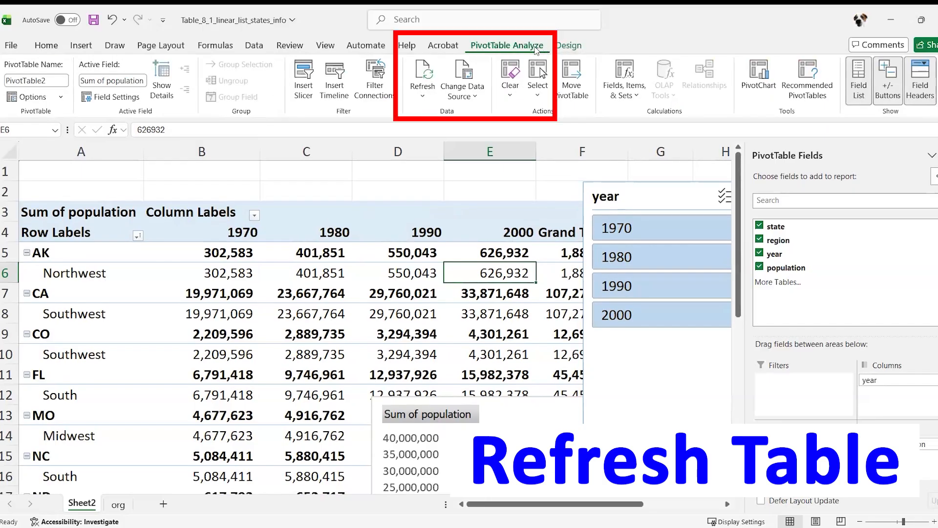
{"action": "left_click", "coordinate": [429, 75]}
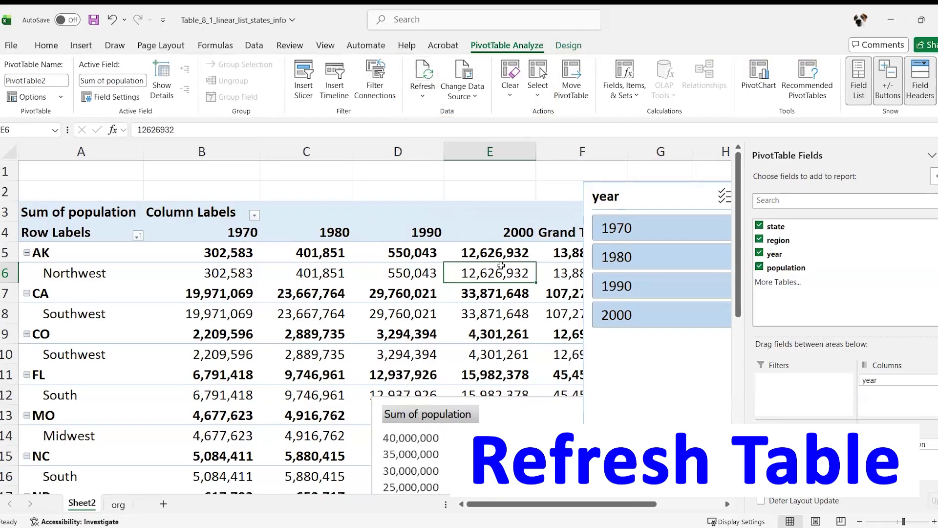
Step: Restore the population of AK for 2000 to 626932 in the source list on the org sheet
{"action": "left_click", "coordinate": [119, 504]}
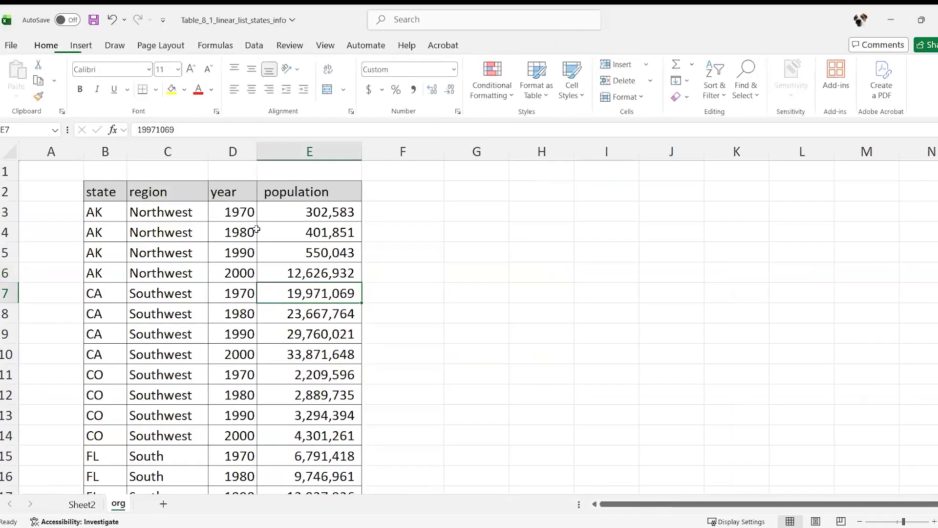
{"action": "double_click", "coordinate": [295, 271]}
{"action": "left_click_drag", "start_coordinate": [299, 274], "coordinate": [314, 275]}
{"action": "key", "text": "Delete"}
{"action": "left_click", "coordinate": [287, 335]}
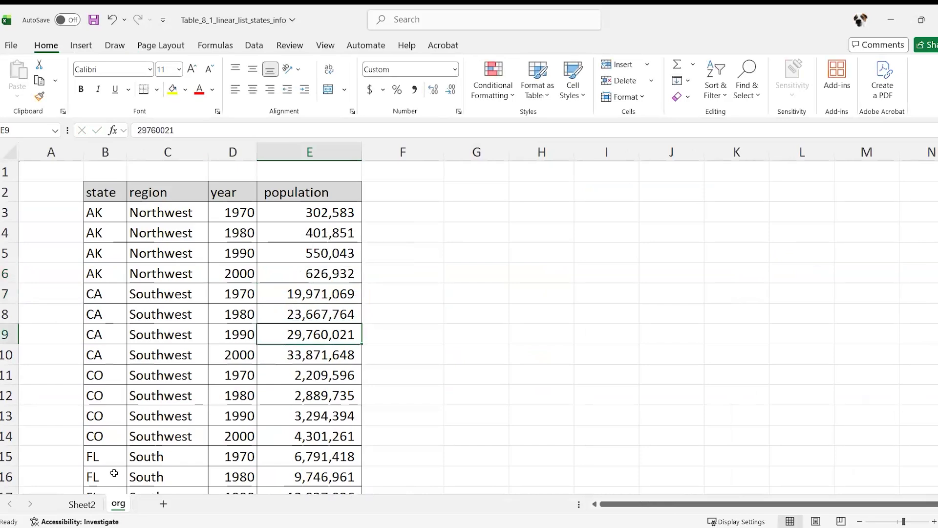
Step: Refresh the PivotTable on Sheet2 and highlight cells C3:E12 of the source list on the org sheet
{"action": "left_click", "coordinate": [82, 504]}
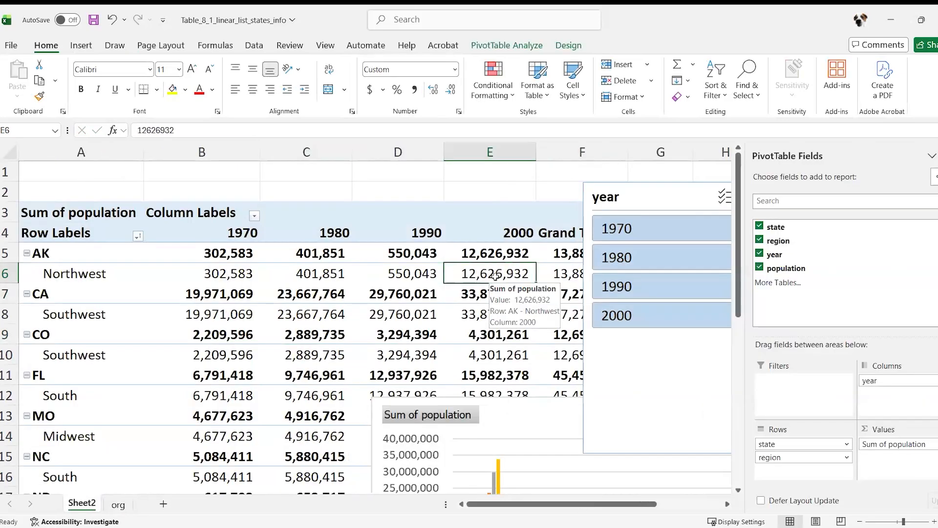
{"action": "left_click", "coordinate": [511, 45]}
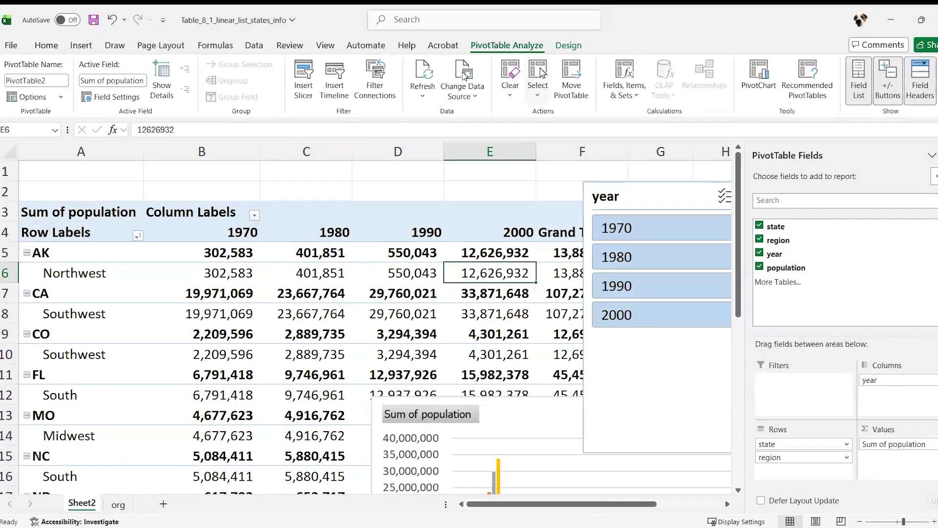
{"action": "left_click", "coordinate": [429, 77]}
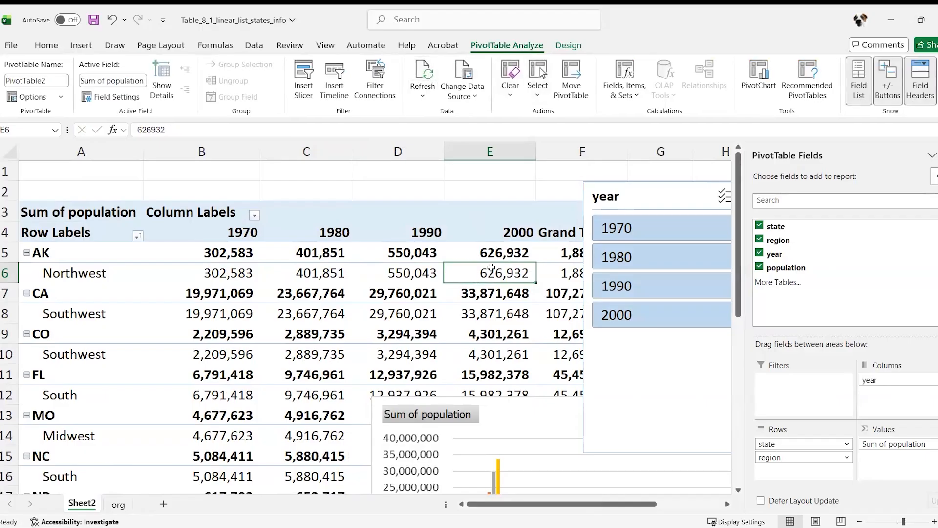
{"action": "left_click", "coordinate": [118, 504]}
{"action": "left_click_drag", "start_coordinate": [161, 212], "coordinate": [333, 395]}
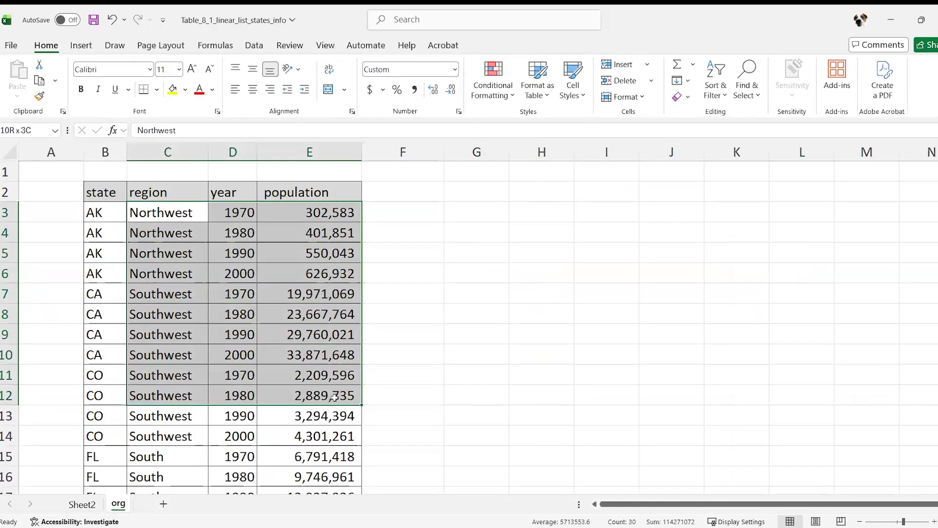
Step: On Sheet2, move the year slicer to start at column G and the chart up over PivotTable columns B to F
{"action": "left_click", "coordinate": [82, 504]}
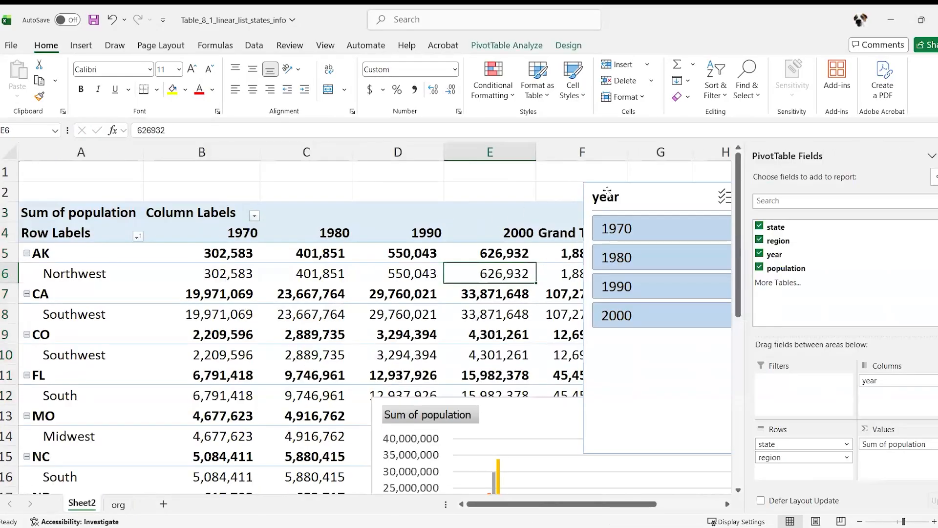
{"action": "left_click_drag", "start_coordinate": [639, 193], "coordinate": [702, 225]}
{"action": "left_click_drag", "start_coordinate": [478, 419], "coordinate": [236, 198]}
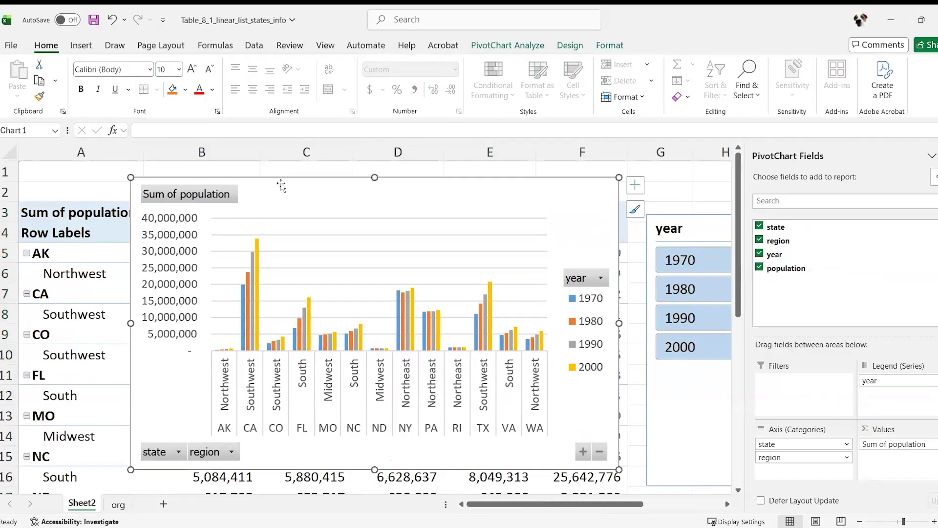
Step: Highlight the source list from the headers through row 13 on the org sheet, and return to Sheet2
{"action": "left_click", "coordinate": [118, 504]}
{"action": "left_click_drag", "start_coordinate": [109, 193], "coordinate": [276, 413]}
{"action": "left_click", "coordinate": [78, 504]}
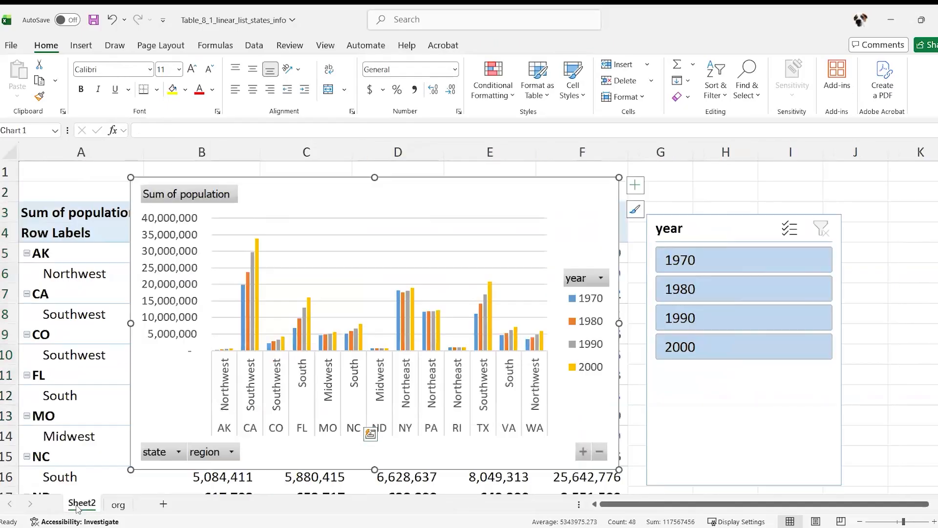